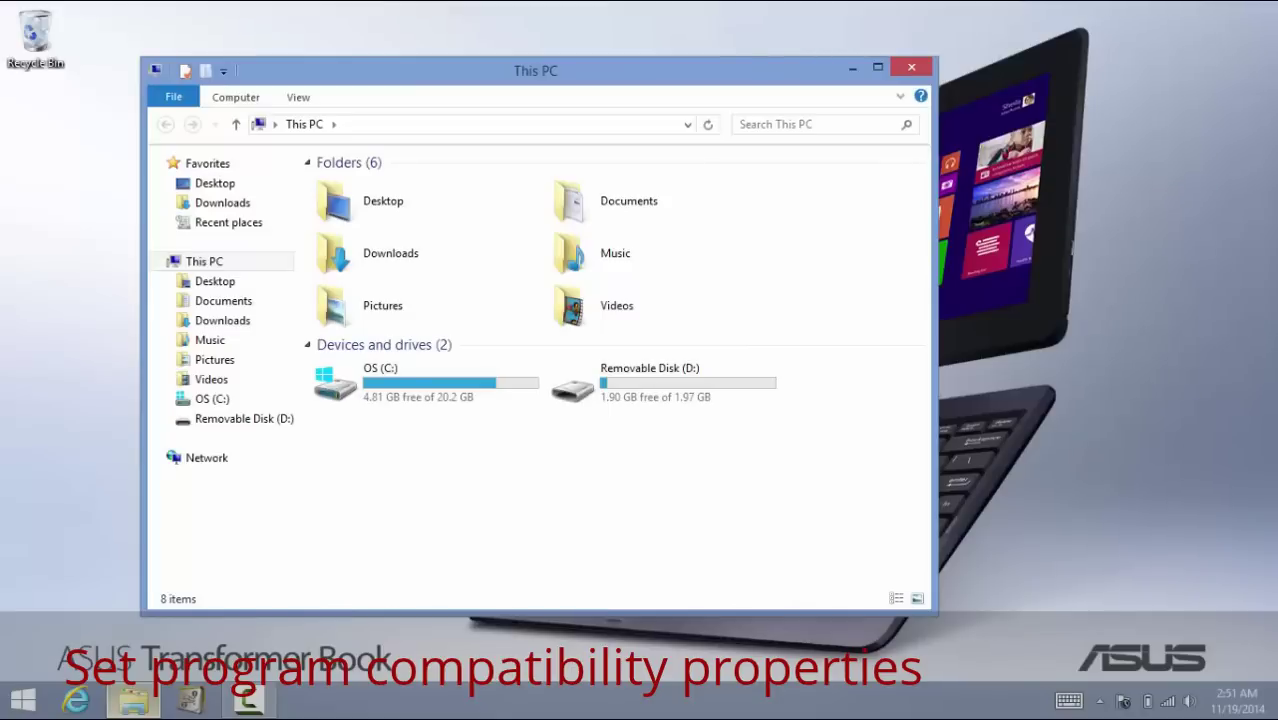
Open the calmotion MM folder on Removable Disk (D:)
{"action": "left_click", "coordinate": [650, 382]}
{"action": "key", "text": "Return"}
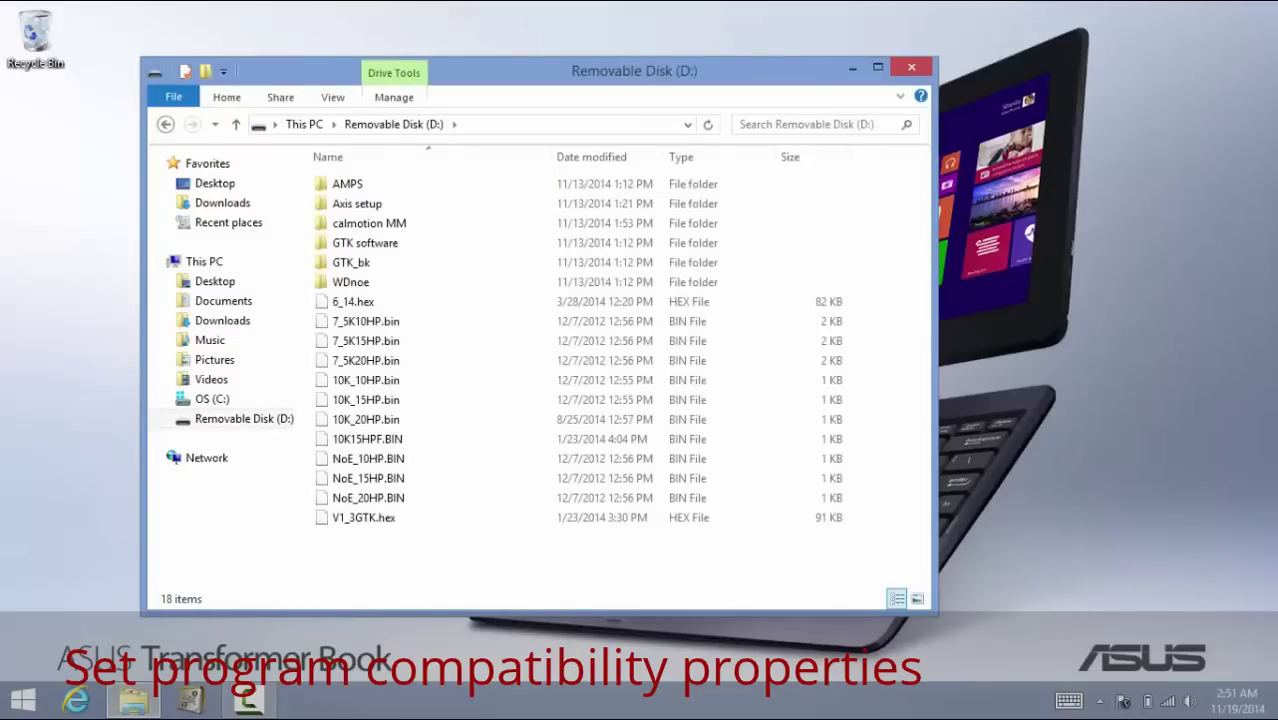
{"action": "left_click", "coordinate": [369, 223]}
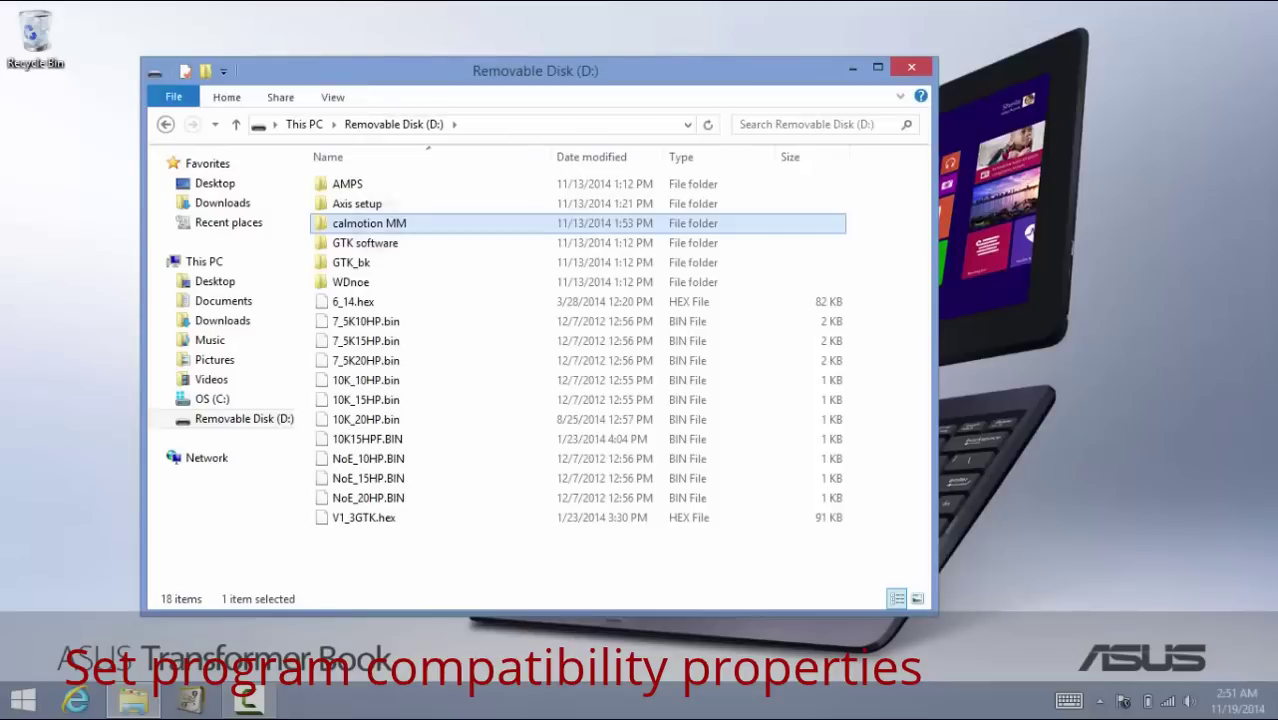
{"action": "key", "text": "Return"}
Bring up the context menu for the SETUP application in the folder
{"action": "scroll", "coordinate": [540, 370], "scroll_direction": "down", "scroll_amount": 2}
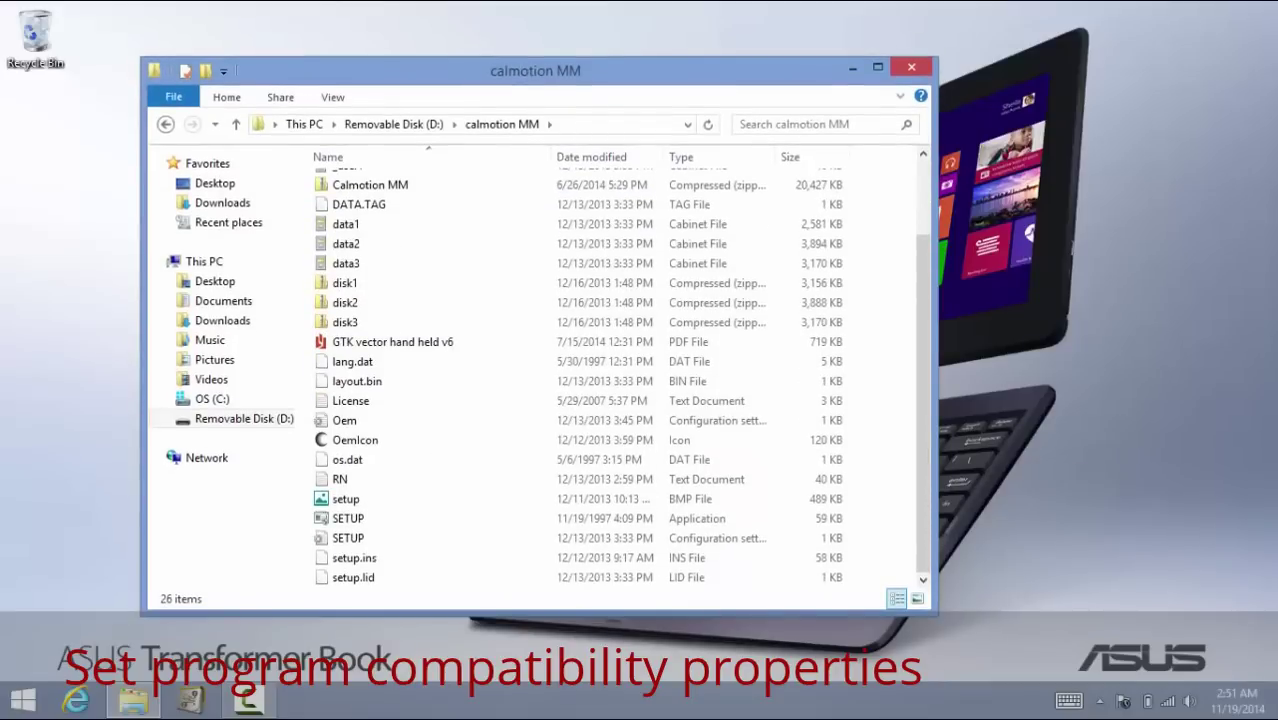
{"action": "right_click", "coordinate": [364, 518]}
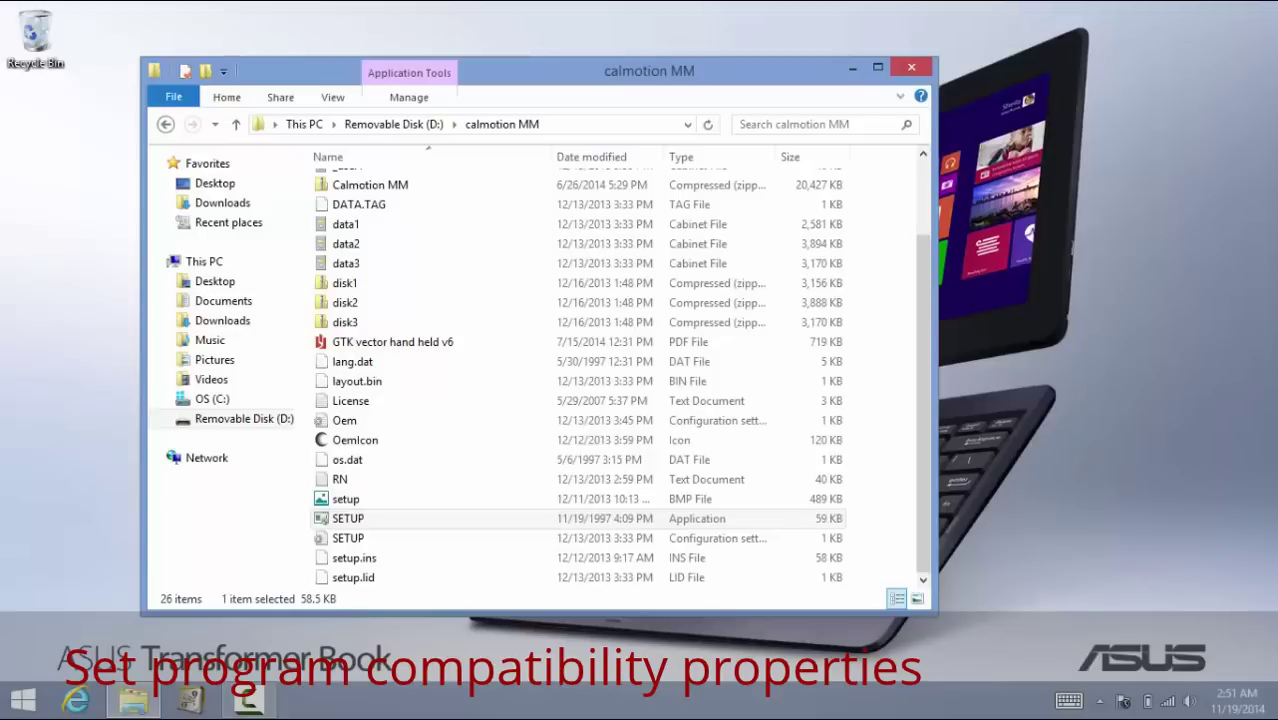
{"action": "right_click", "coordinate": [350, 518]}
{"action": "right_click", "coordinate": [372, 512]}
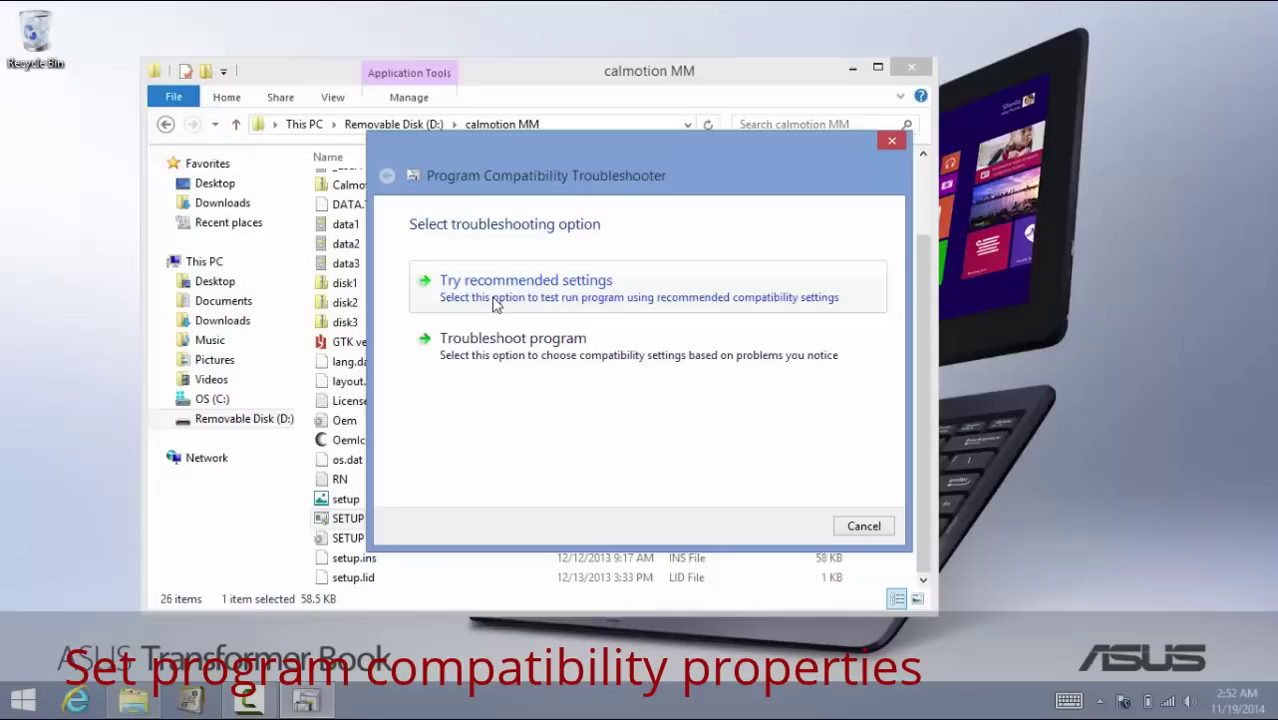
Apply the recommended Windows XP (Service Pack 3) settings to SETUP and test-run it
{"action": "left_click", "coordinate": [493, 304]}
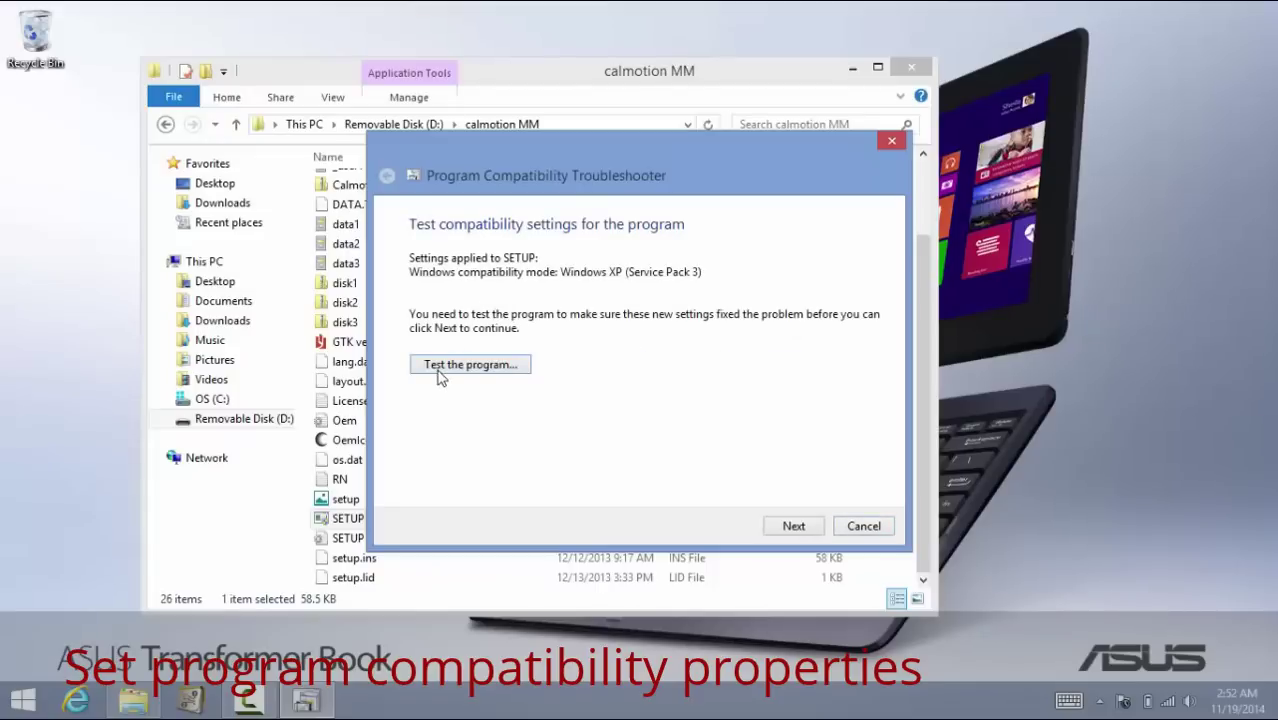
{"action": "left_click", "coordinate": [440, 370]}
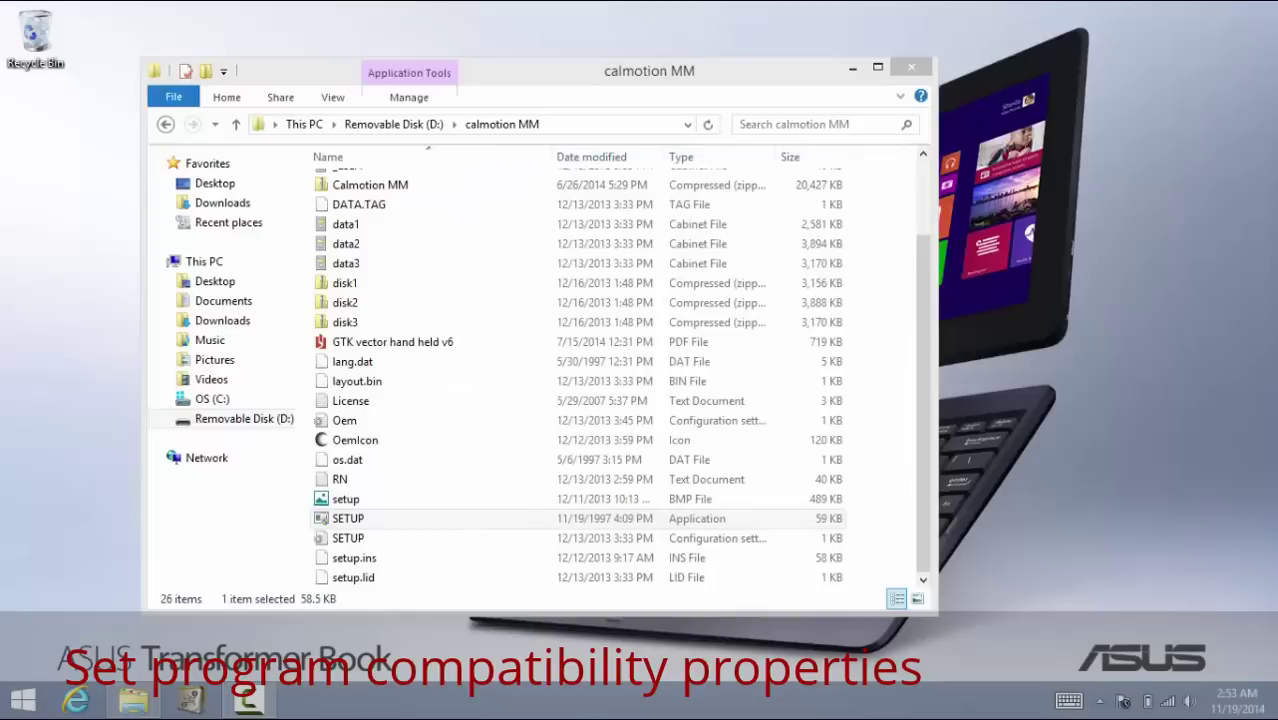
In SETUP's Properties, enable Windows 95 compatibility mode, apply it and close the dialog
{"action": "right_click", "coordinate": [374, 518]}
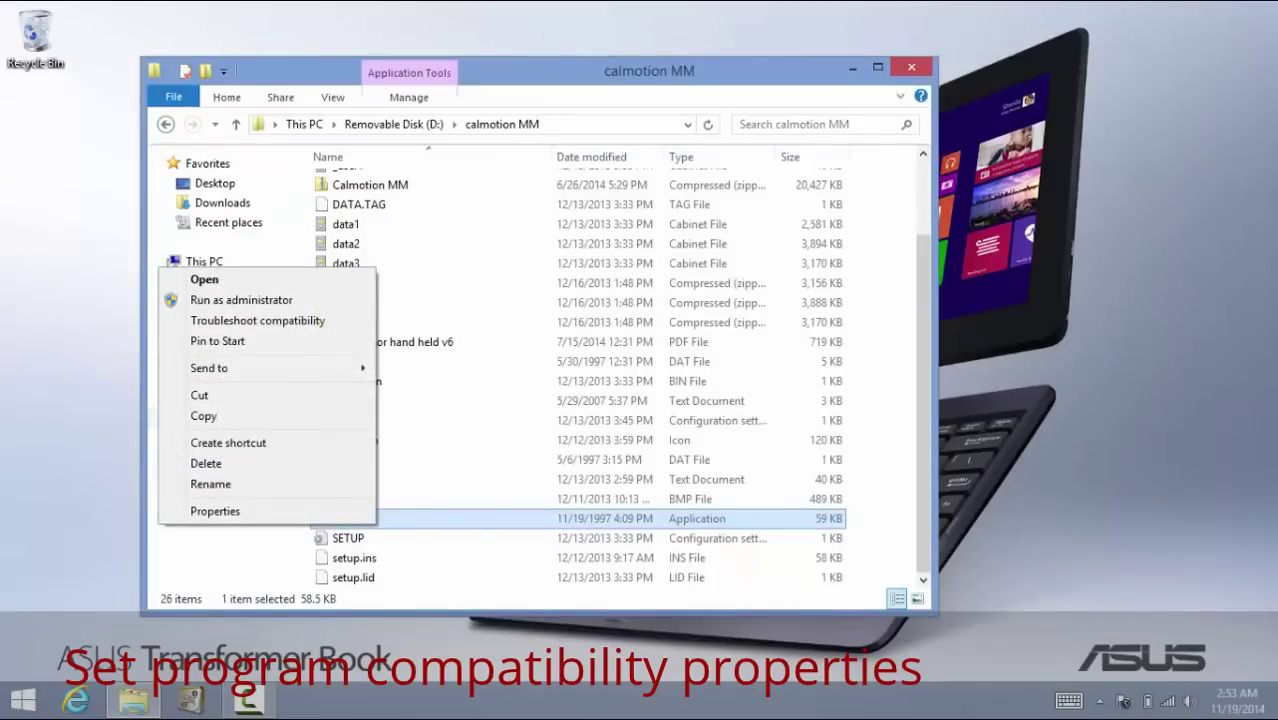
{"action": "left_click", "coordinate": [215, 511]}
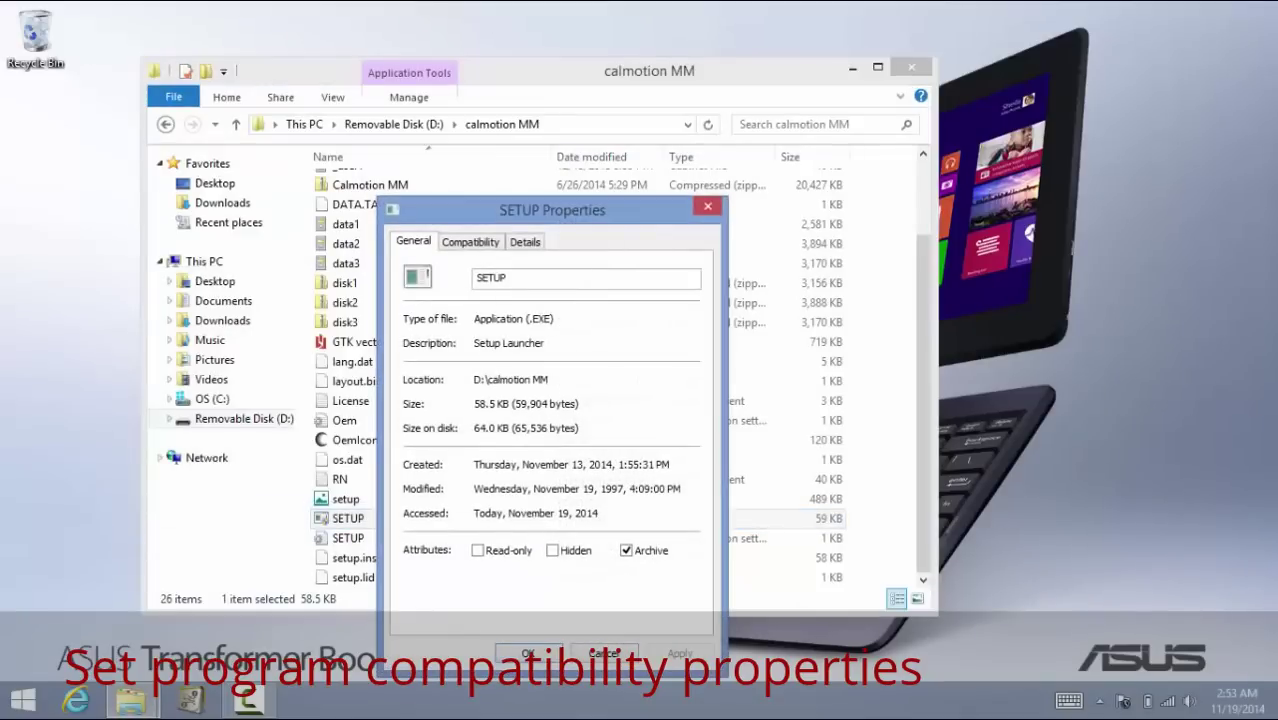
{"action": "left_click", "coordinate": [470, 241]}
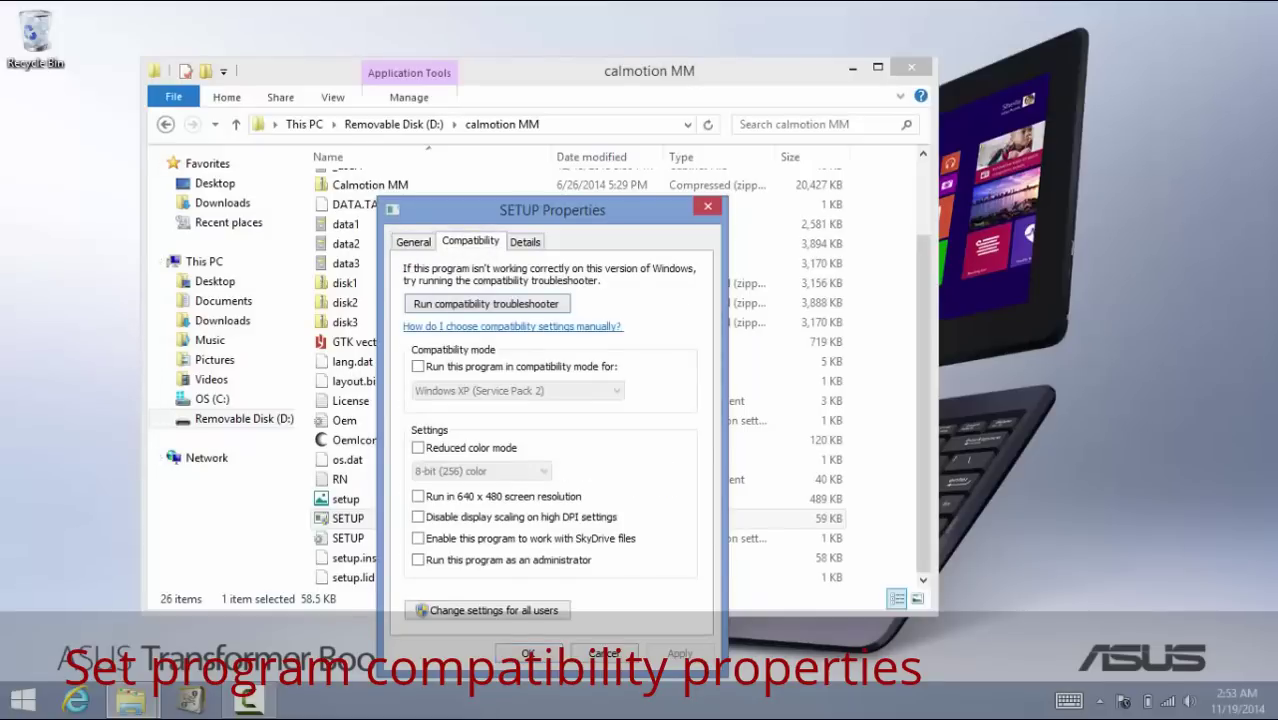
{"action": "left_click", "coordinate": [417, 366]}
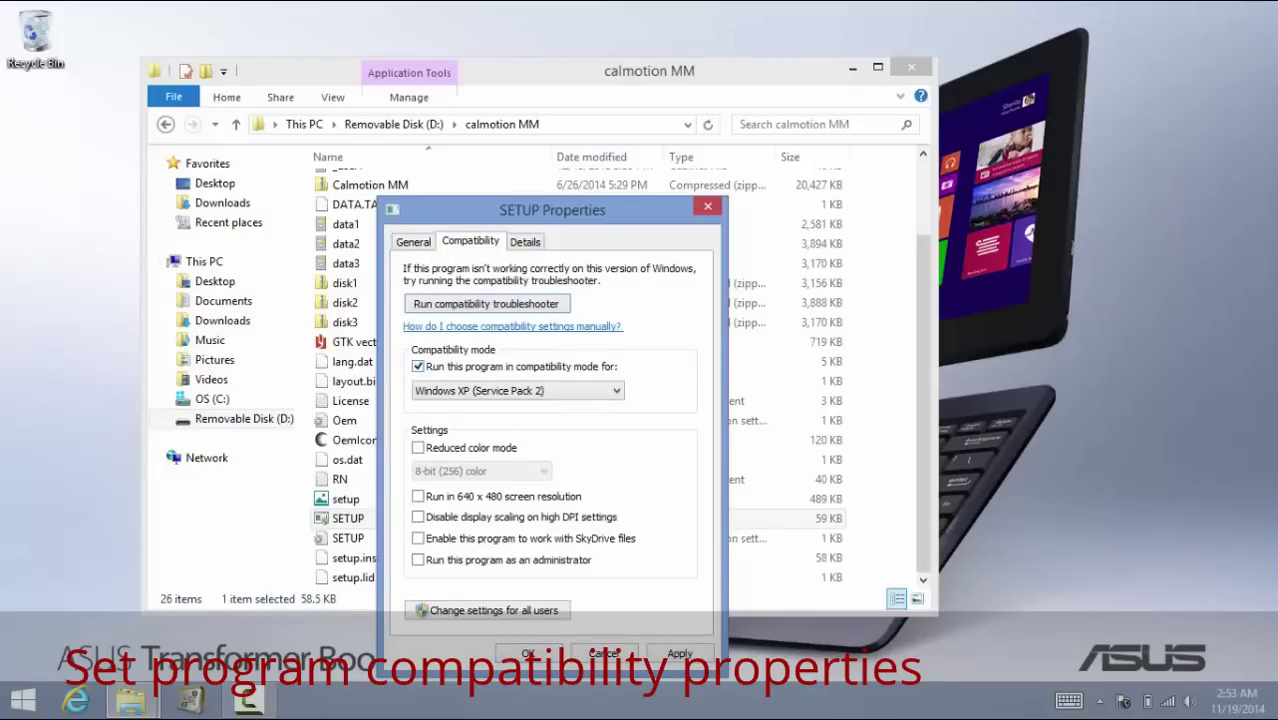
{"action": "left_click", "coordinate": [517, 390]}
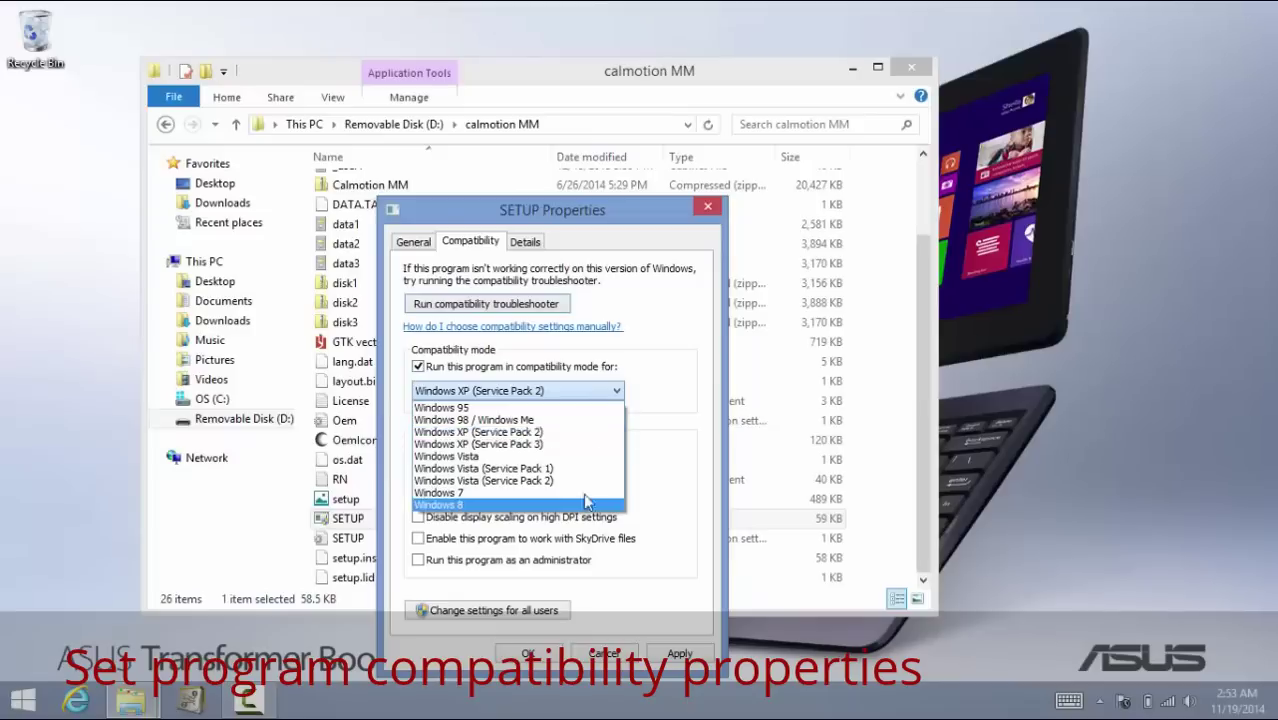
{"action": "left_click", "coordinate": [463, 409]}
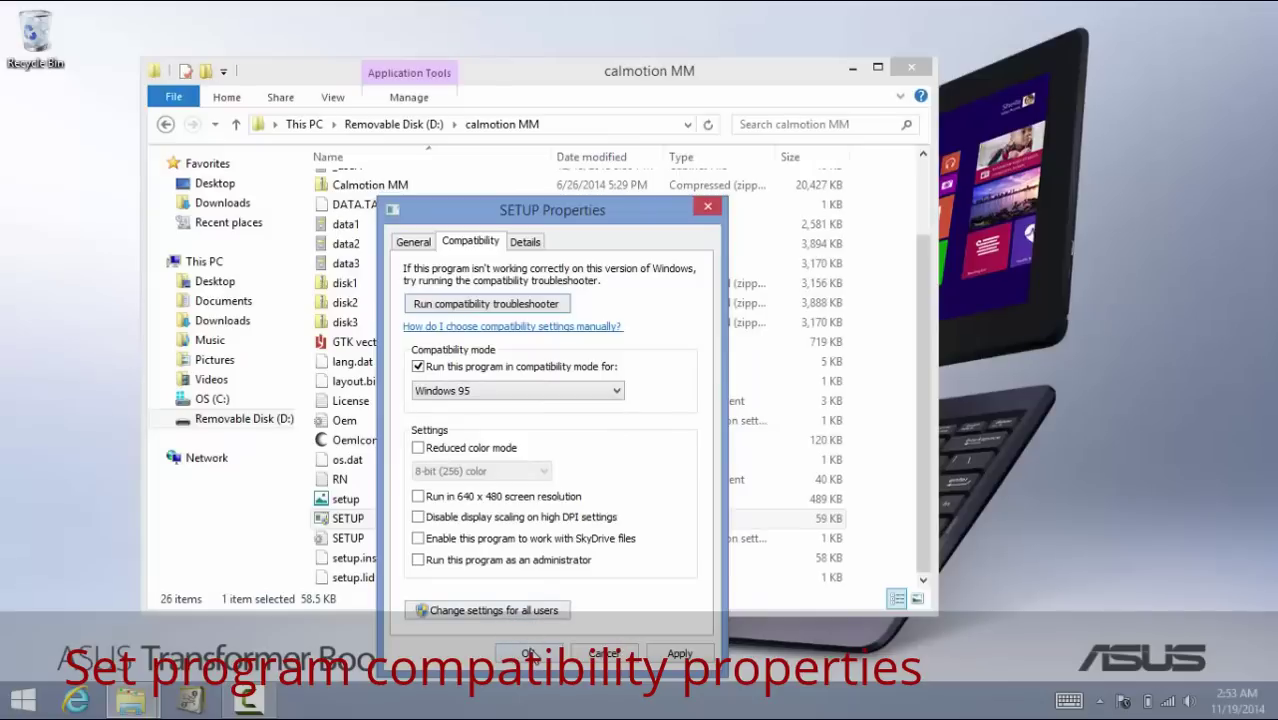
{"action": "left_click", "coordinate": [681, 654]}
{"action": "left_click", "coordinate": [524, 655]}
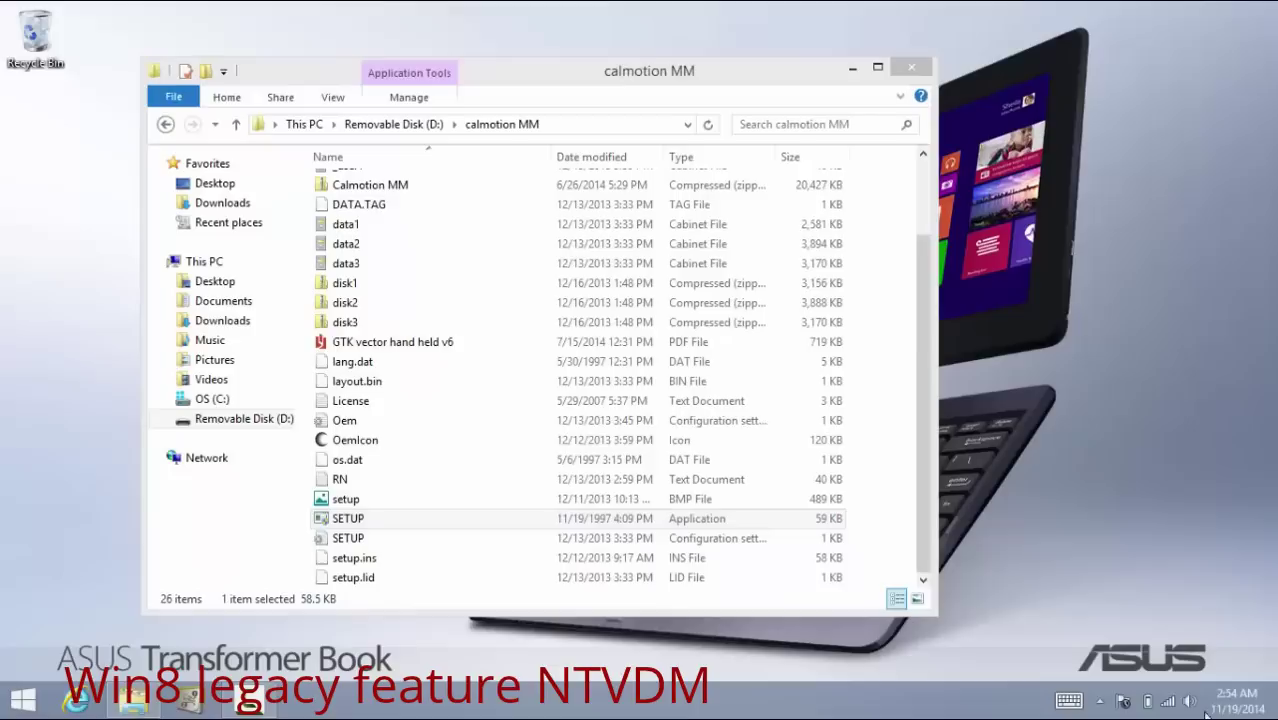
Dismiss the SETUP context menu and open Control Panel from the Settings charm
{"action": "right_click", "coordinate": [374, 521]}
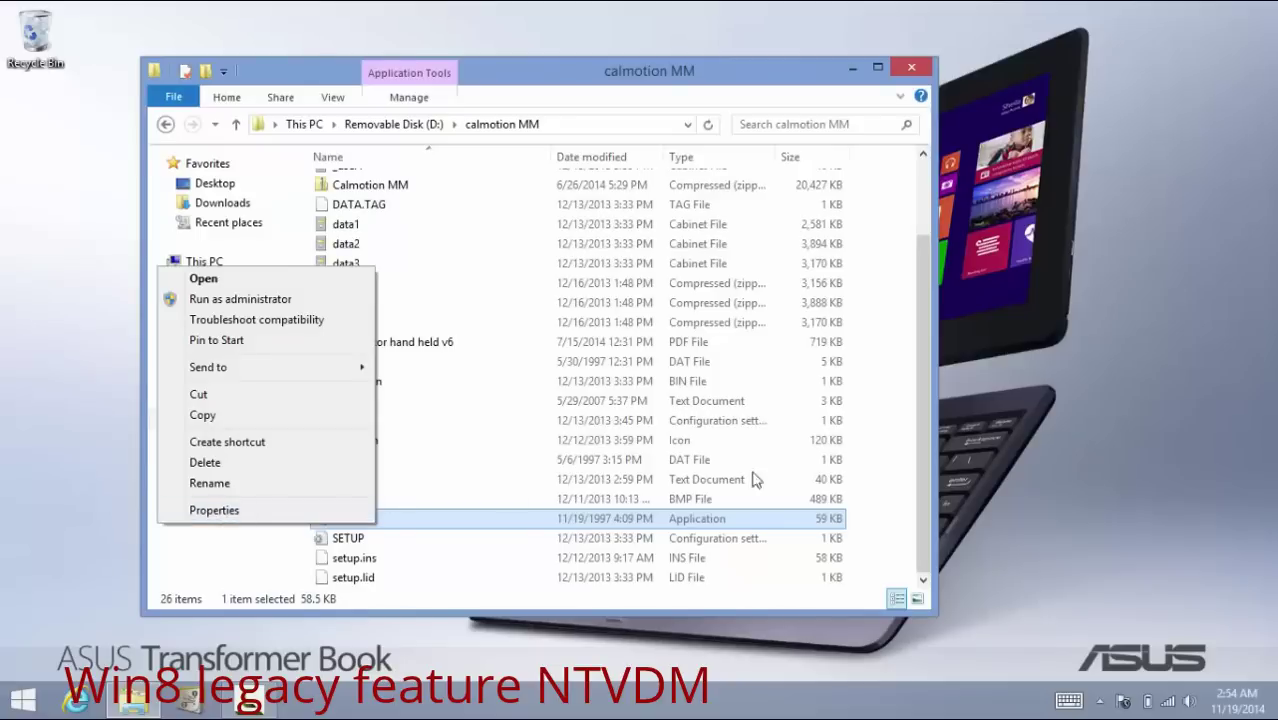
{"action": "left_click", "coordinate": [1027, 488]}
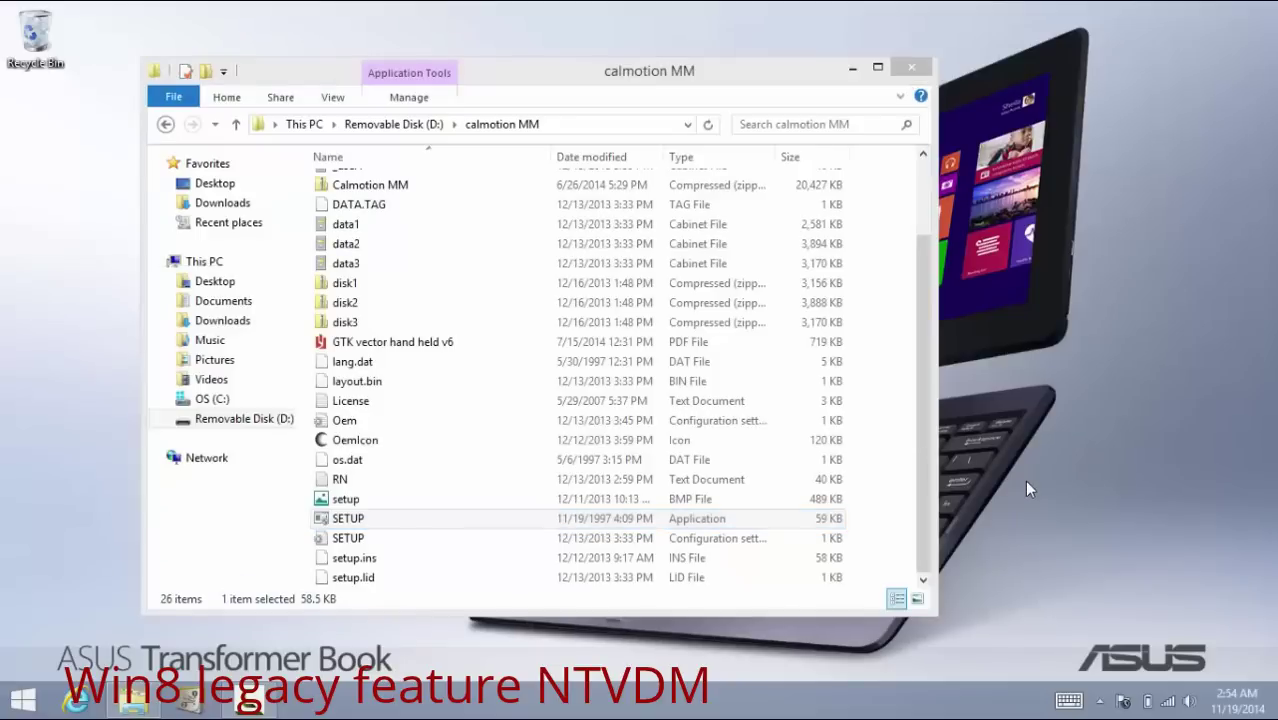
{"action": "key", "text": "super+c"}
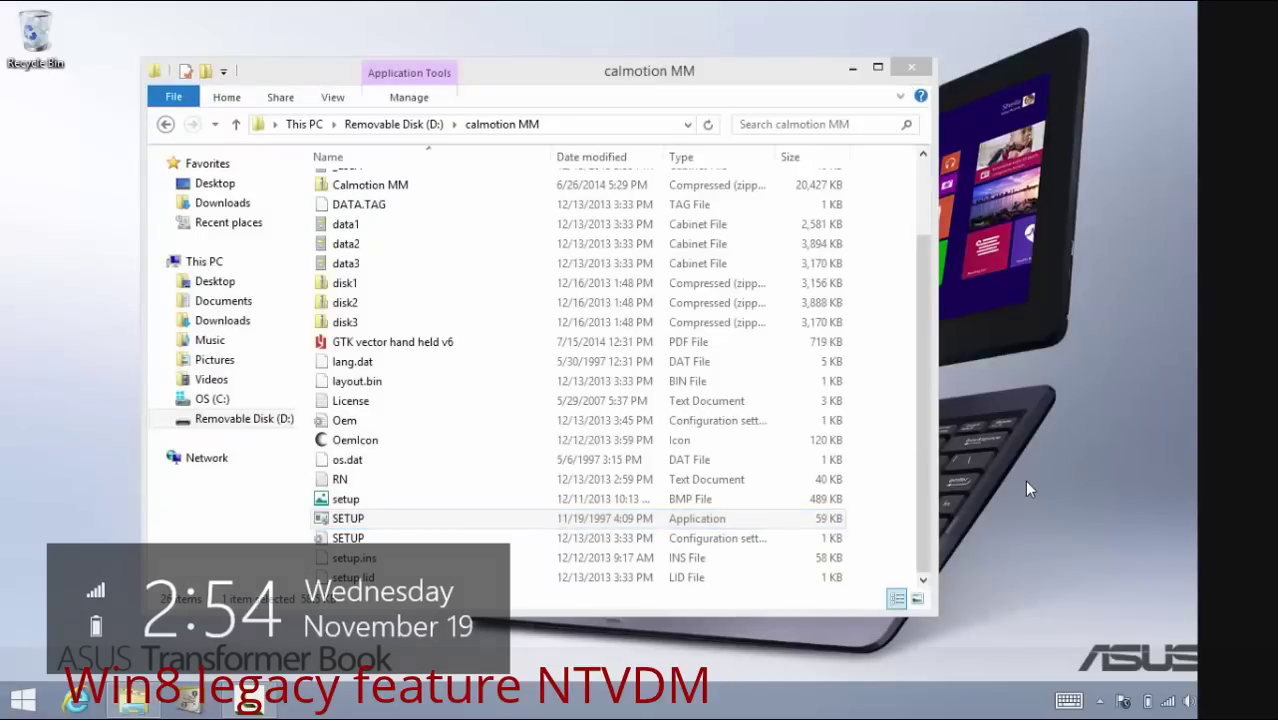
{"action": "key", "text": "super+i"}
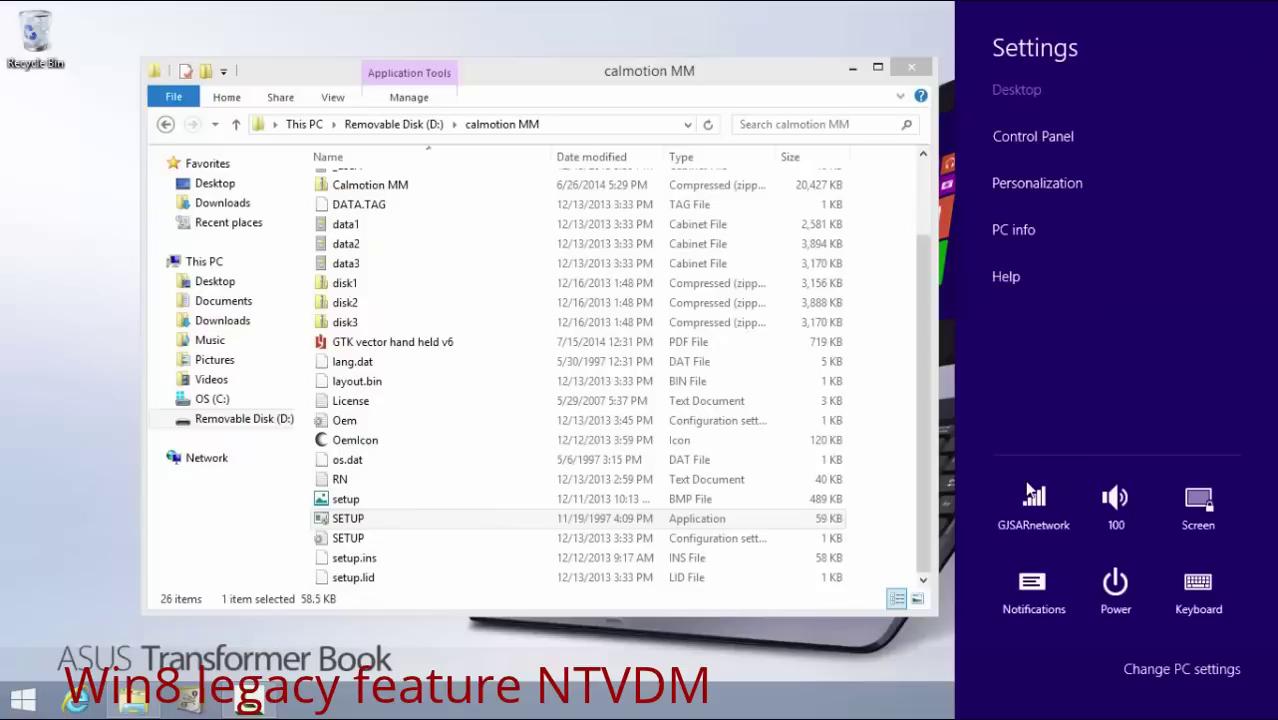
{"action": "key", "text": "Down"}
{"action": "key", "text": "Return"}
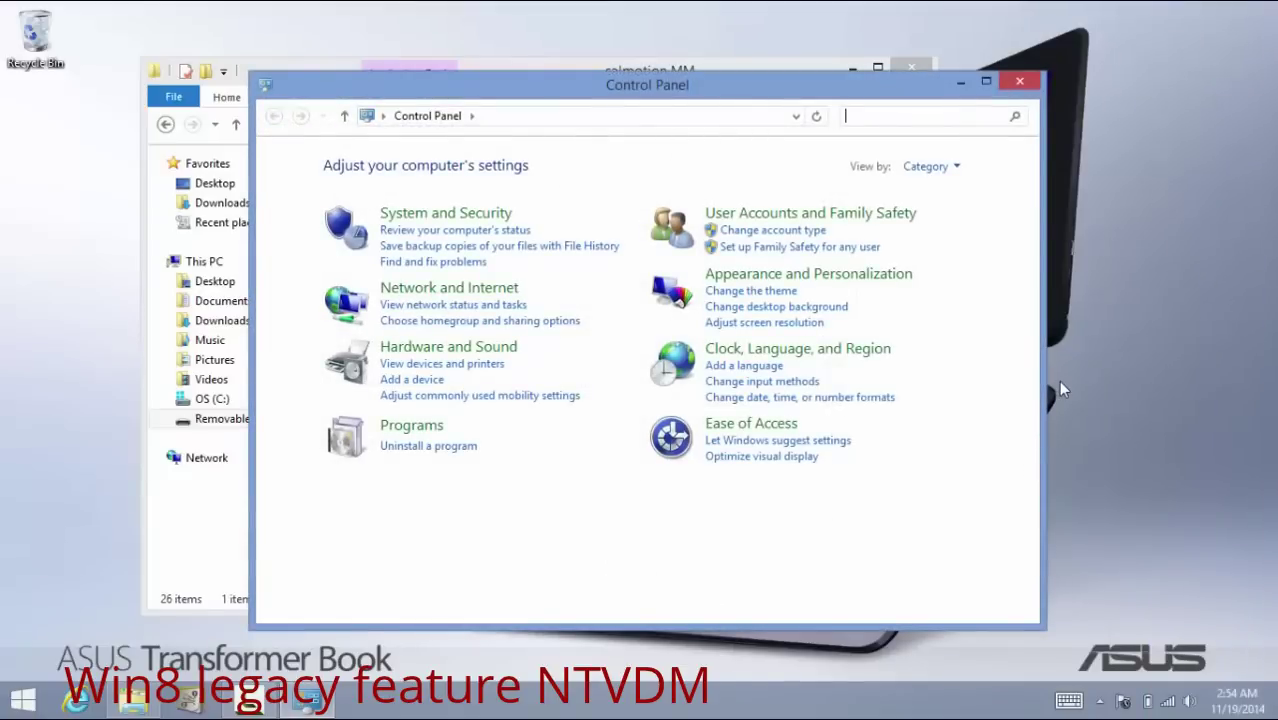
Search Control Panel for '16' and open Programs and Features
{"action": "left_click", "coordinate": [919, 122]}
{"action": "type", "text": "16"}
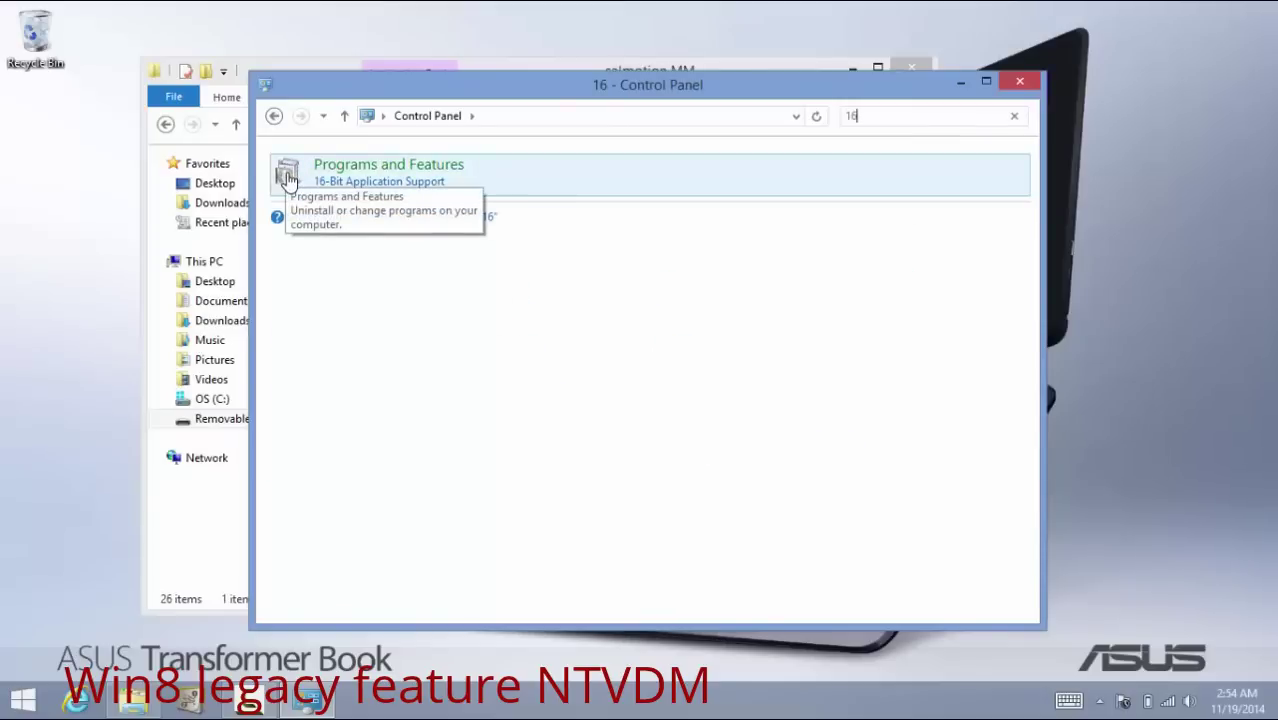
{"action": "left_click", "coordinate": [287, 178]}
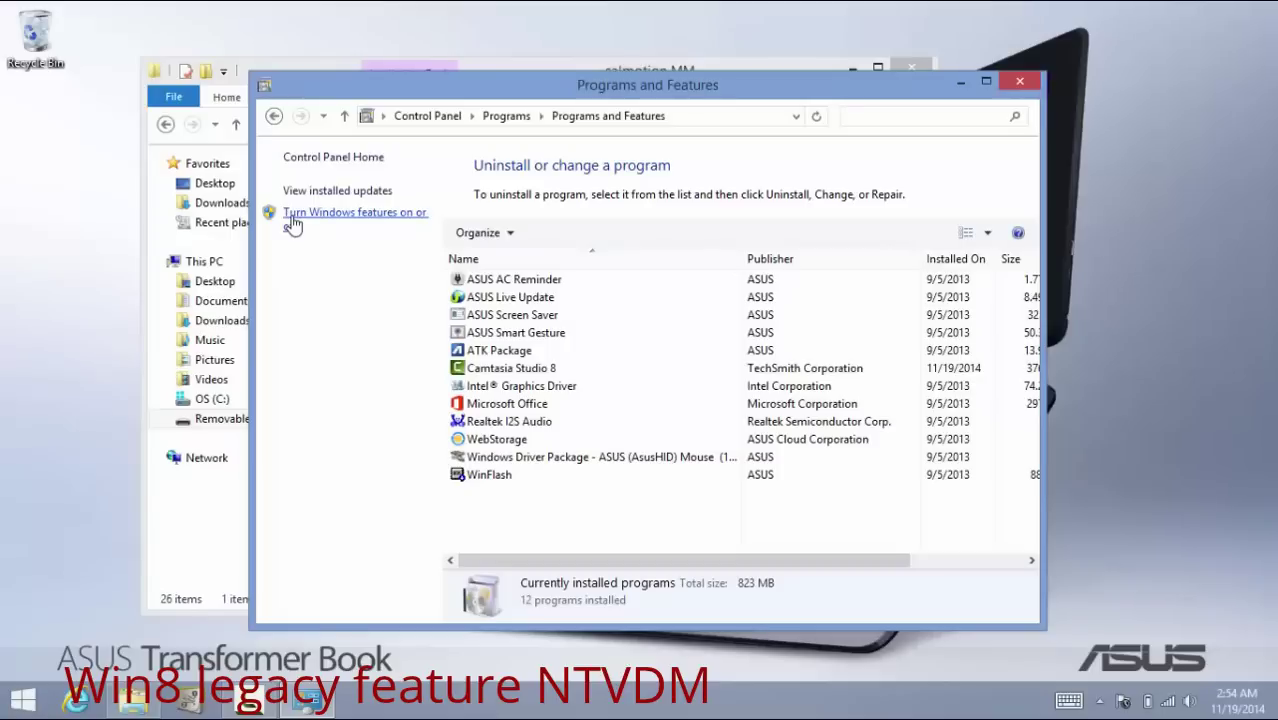
Enable NTVDM under Legacy Components in Windows Features and confirm with OK
{"action": "left_click", "coordinate": [292, 222]}
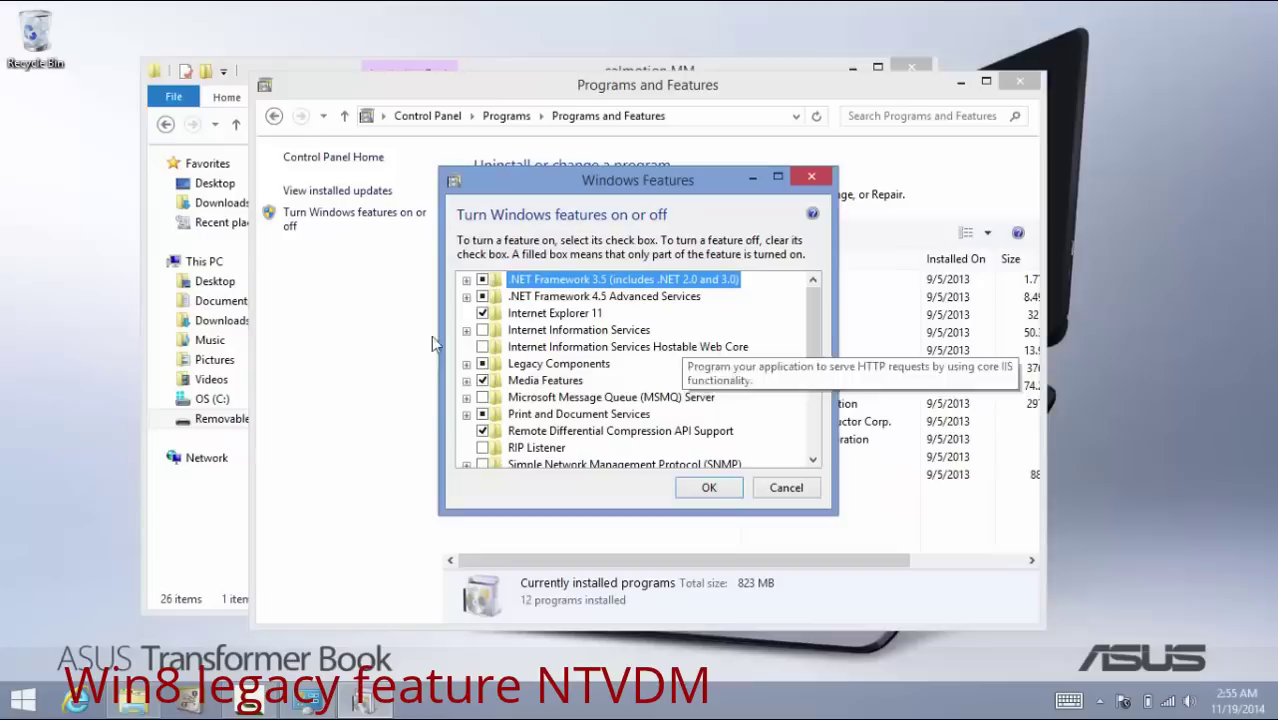
{"action": "left_click", "coordinate": [466, 365]}
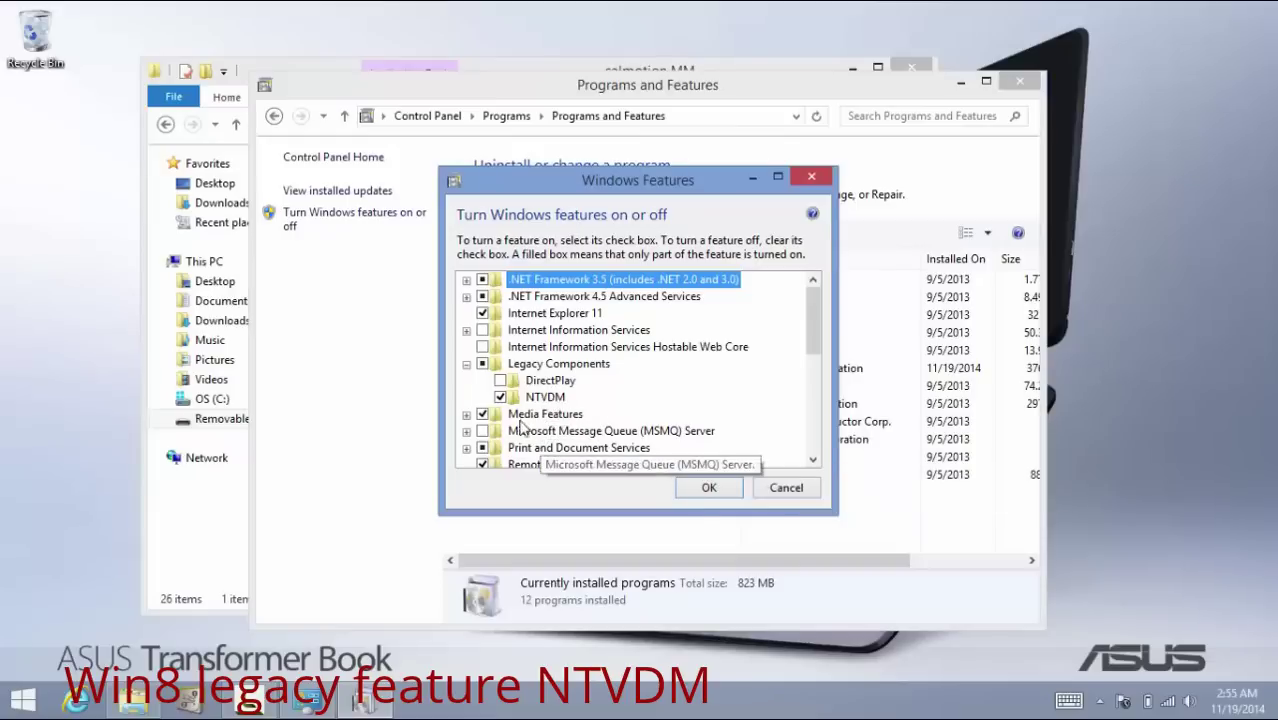
{"action": "left_click", "coordinate": [703, 487]}
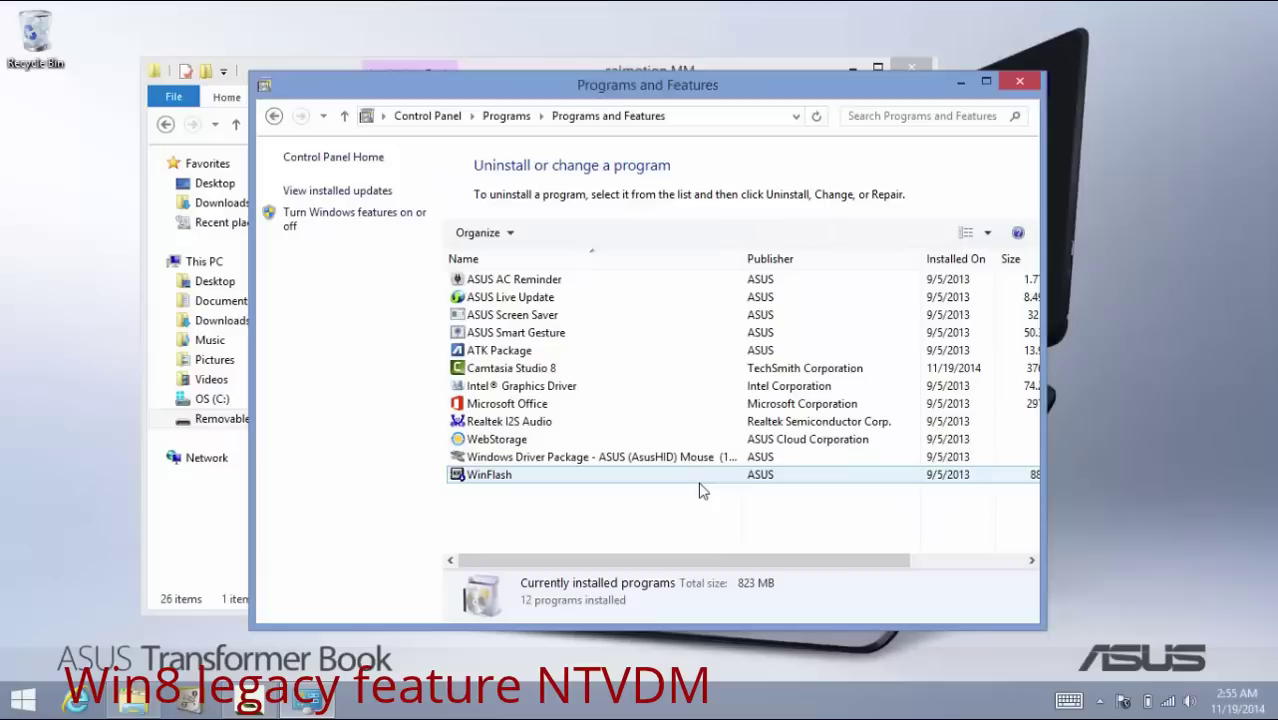
Tick NTVDM under the Legacy Components group and apply the feature change
{"action": "left_click", "coordinate": [293, 216]}
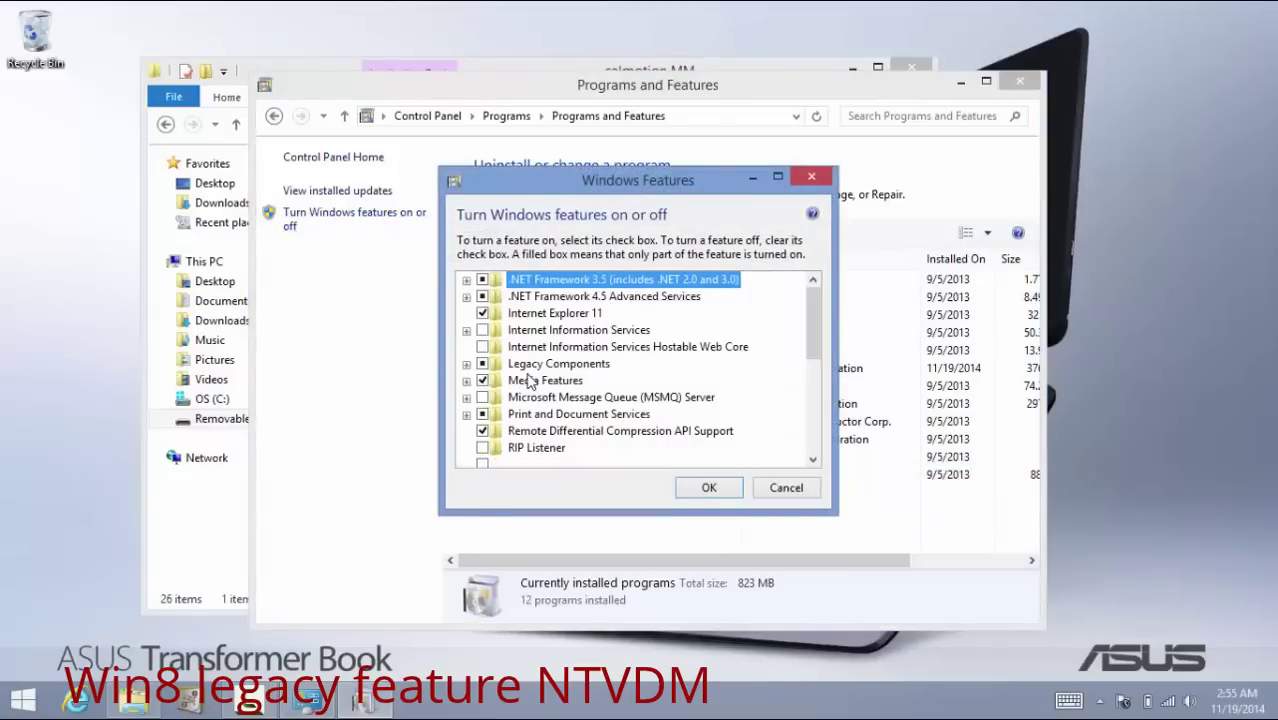
{"action": "left_click", "coordinate": [466, 366]}
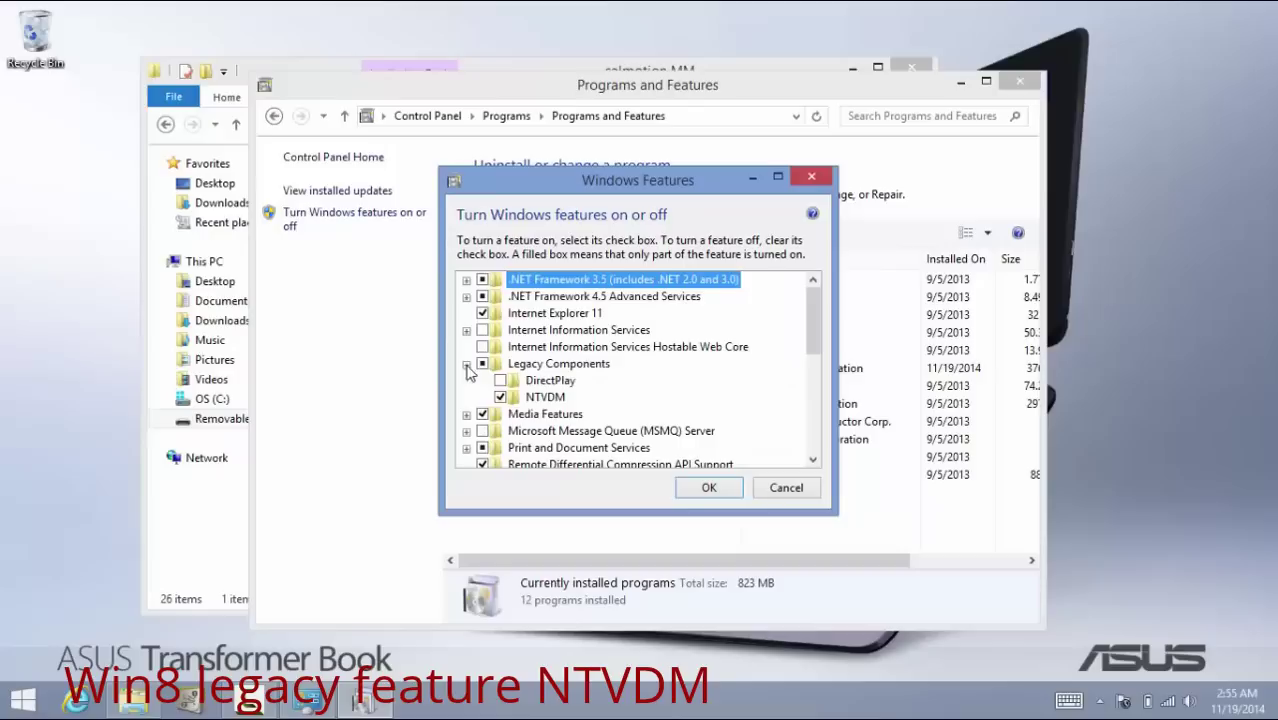
{"action": "left_click", "coordinate": [506, 398]}
{"action": "left_click", "coordinate": [500, 397]}
{"action": "left_click", "coordinate": [708, 487]}
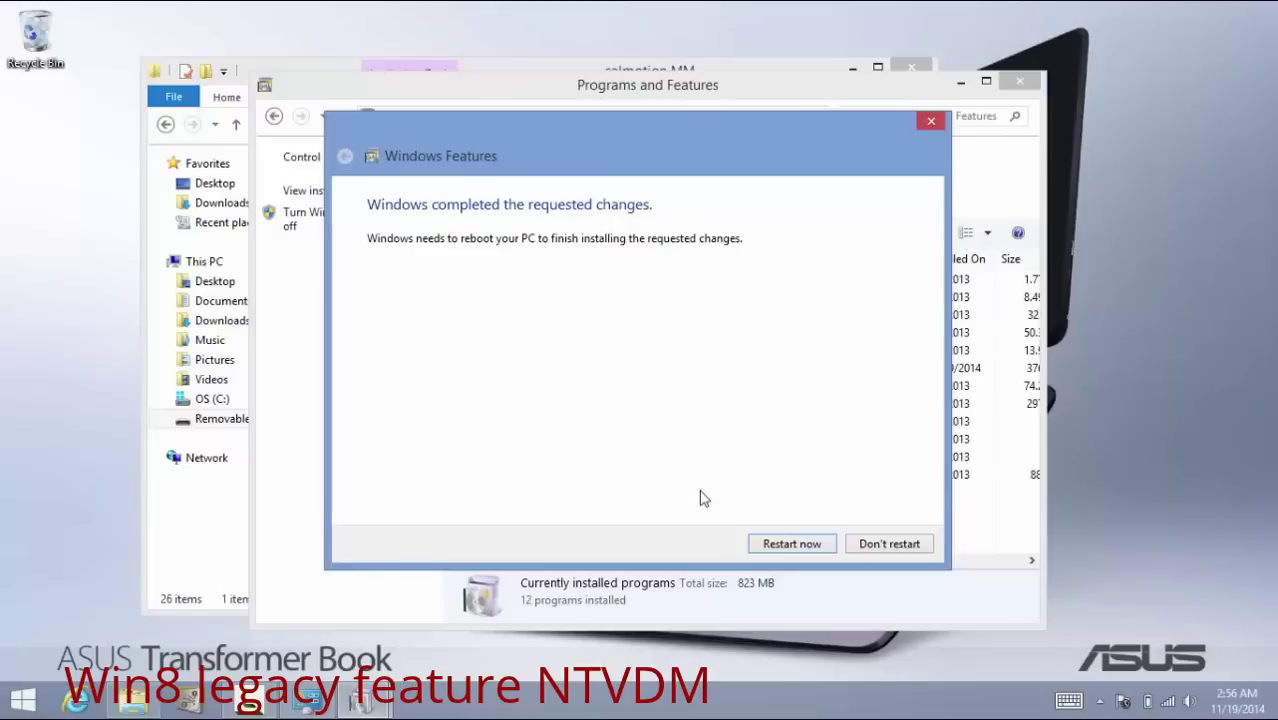
Skip the reboot, then re-enable NTVDM under Legacy Components and apply it again
{"action": "left_click", "coordinate": [893, 551]}
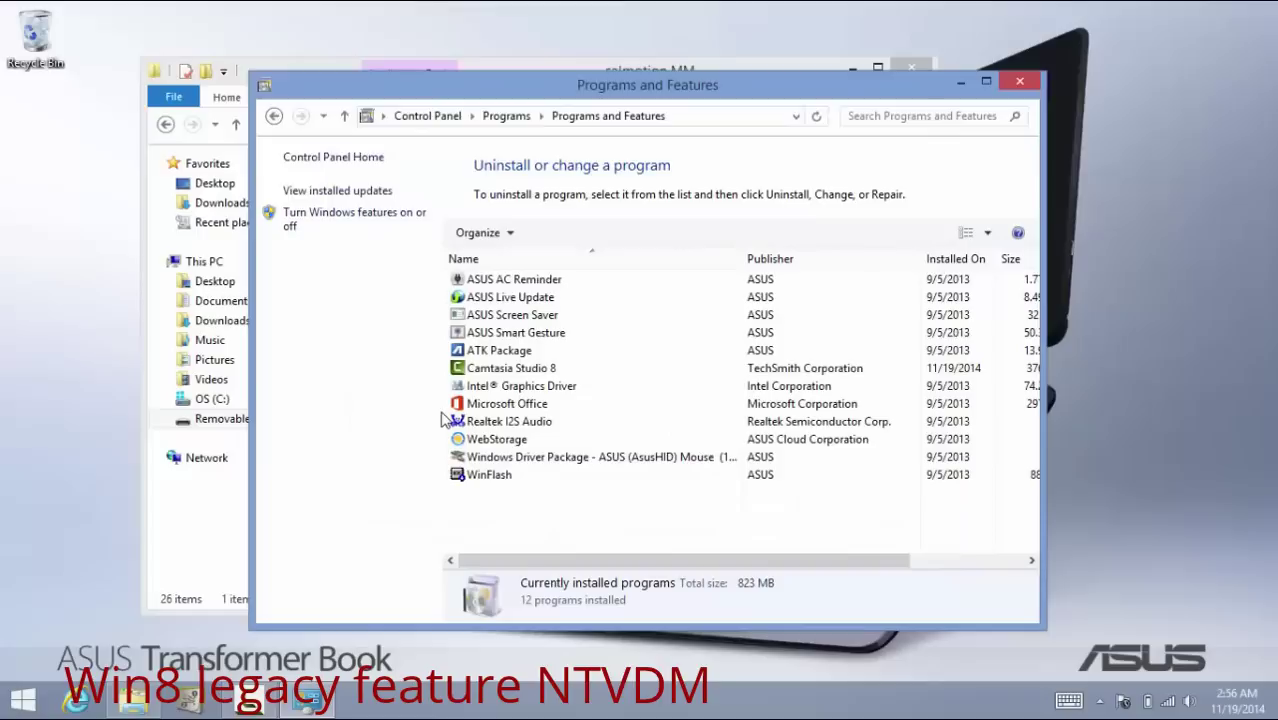
{"action": "left_click", "coordinate": [303, 228]}
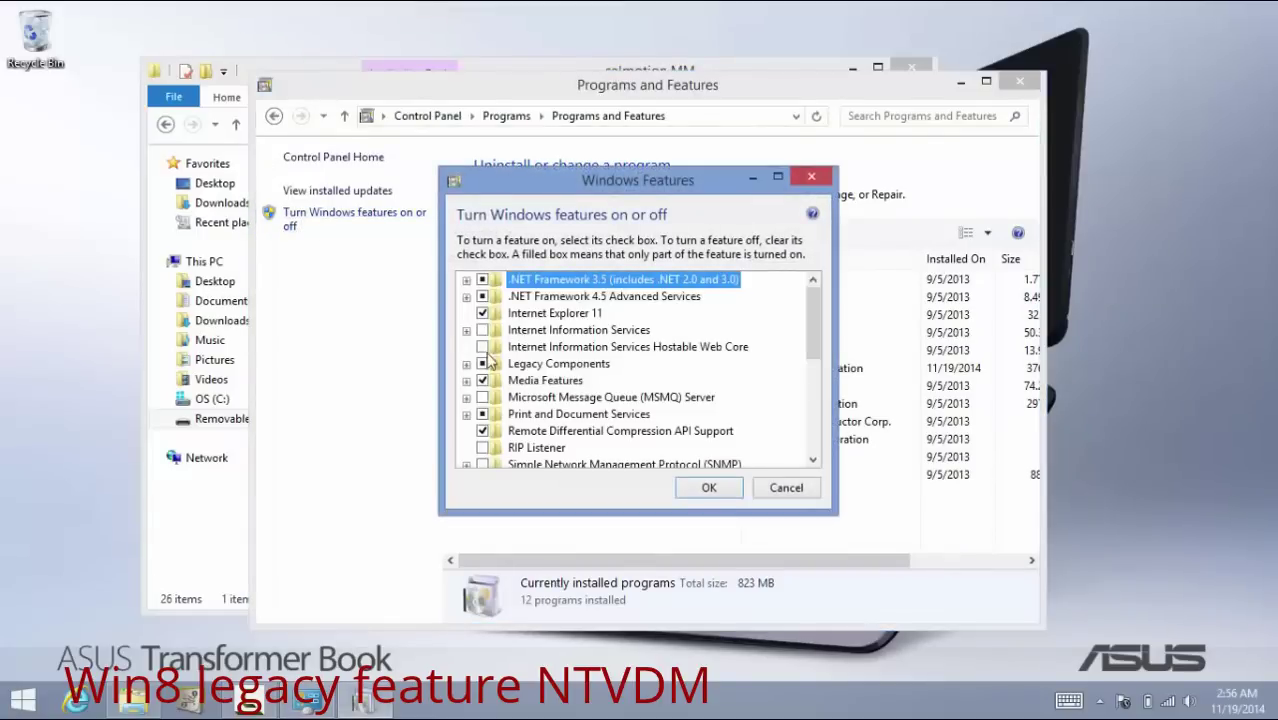
{"action": "left_click", "coordinate": [467, 364]}
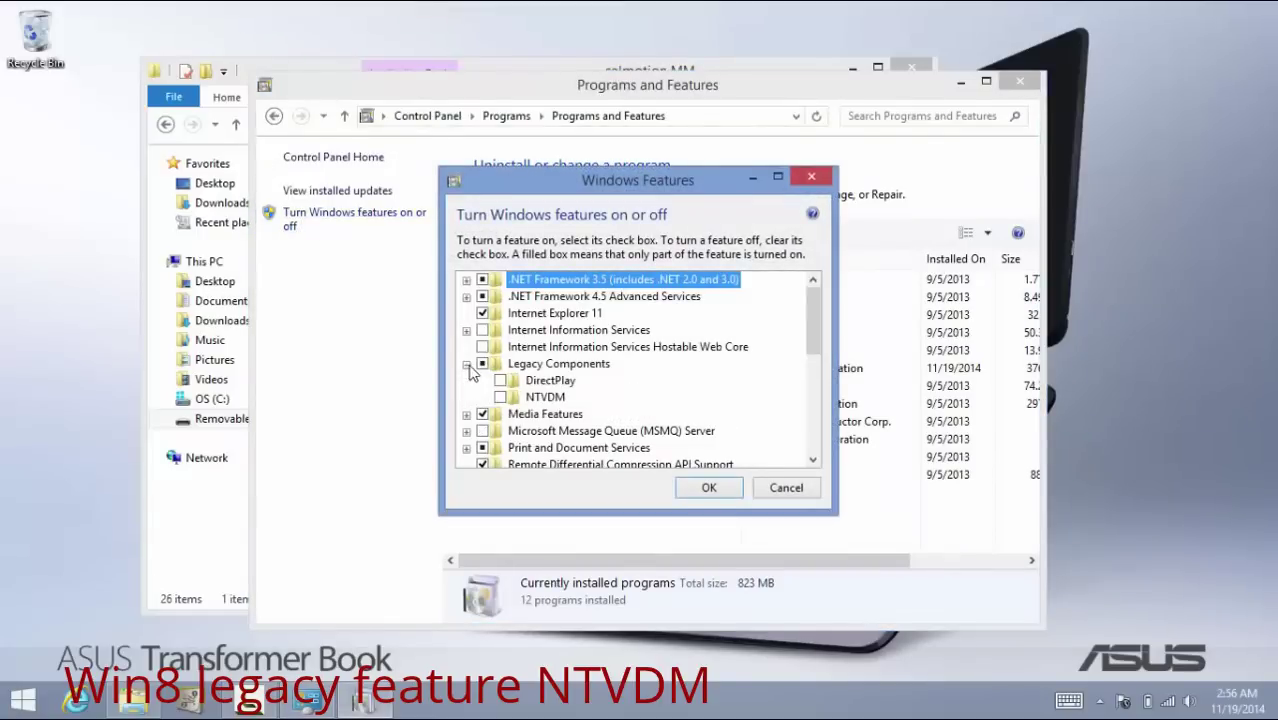
{"action": "left_click", "coordinate": [500, 397]}
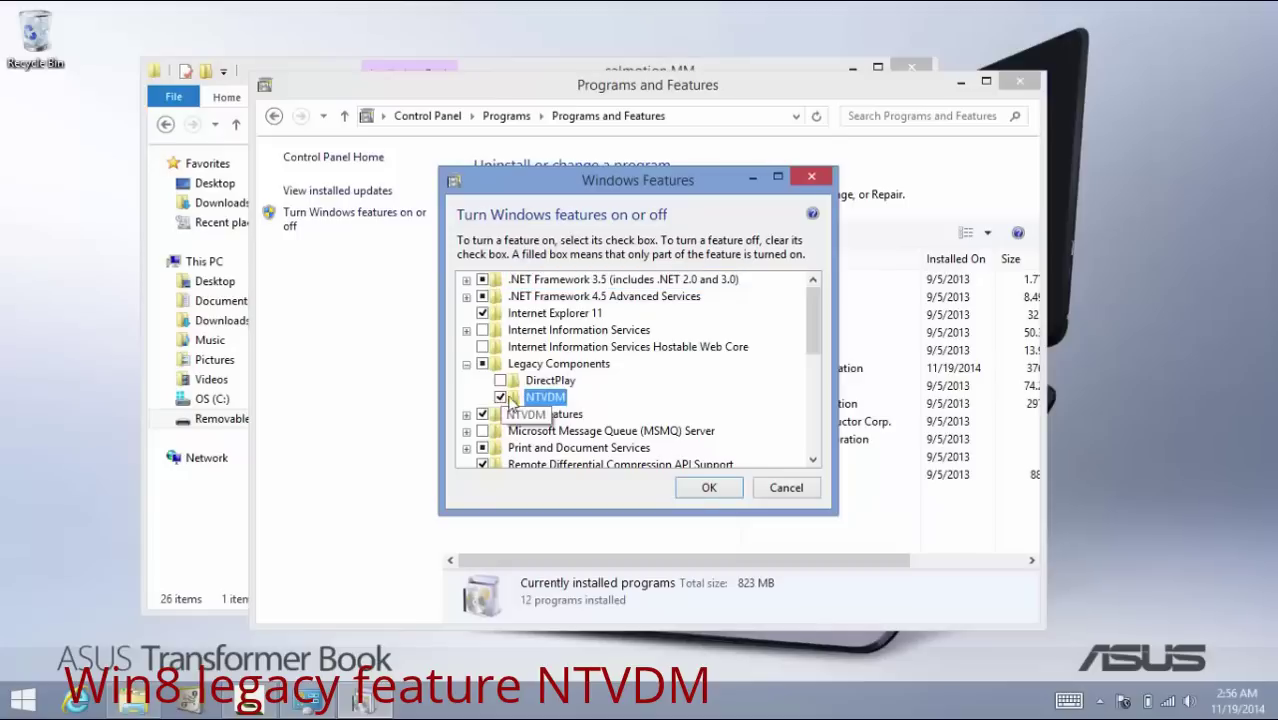
{"action": "left_click", "coordinate": [725, 490]}
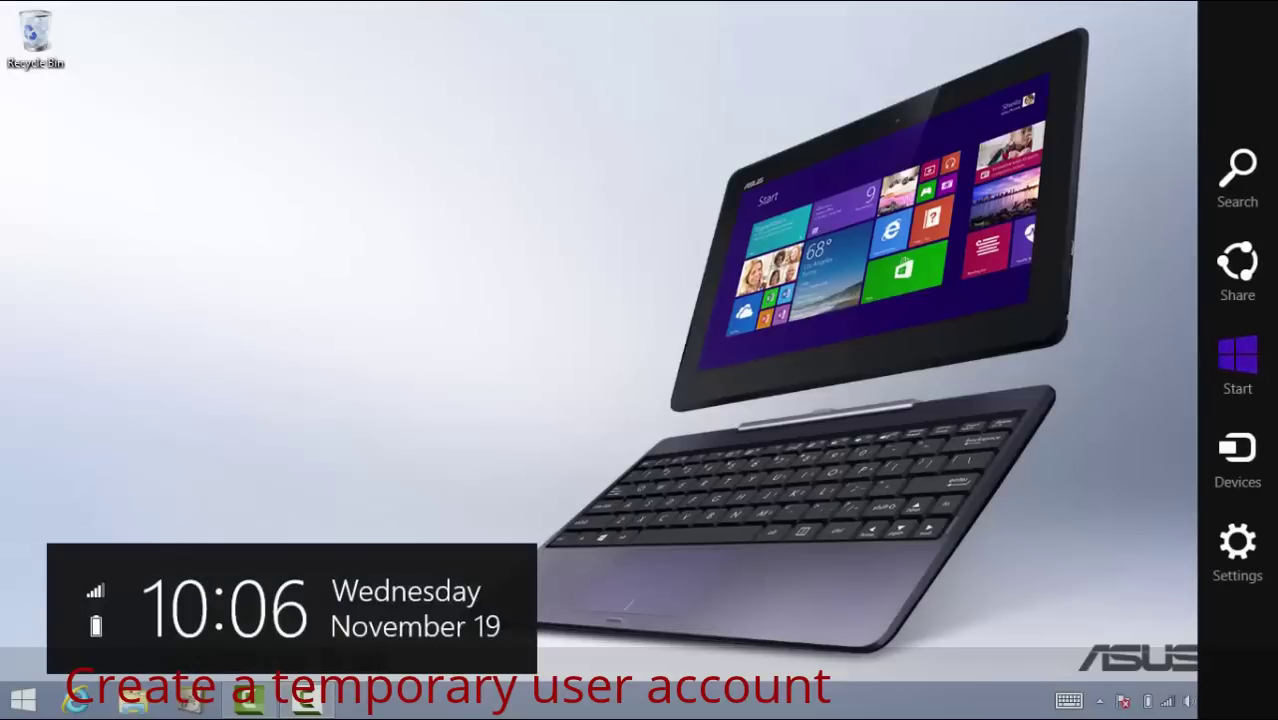
Open PC settings and go to Accounts > Other accounts
{"action": "key", "text": "super+i"}
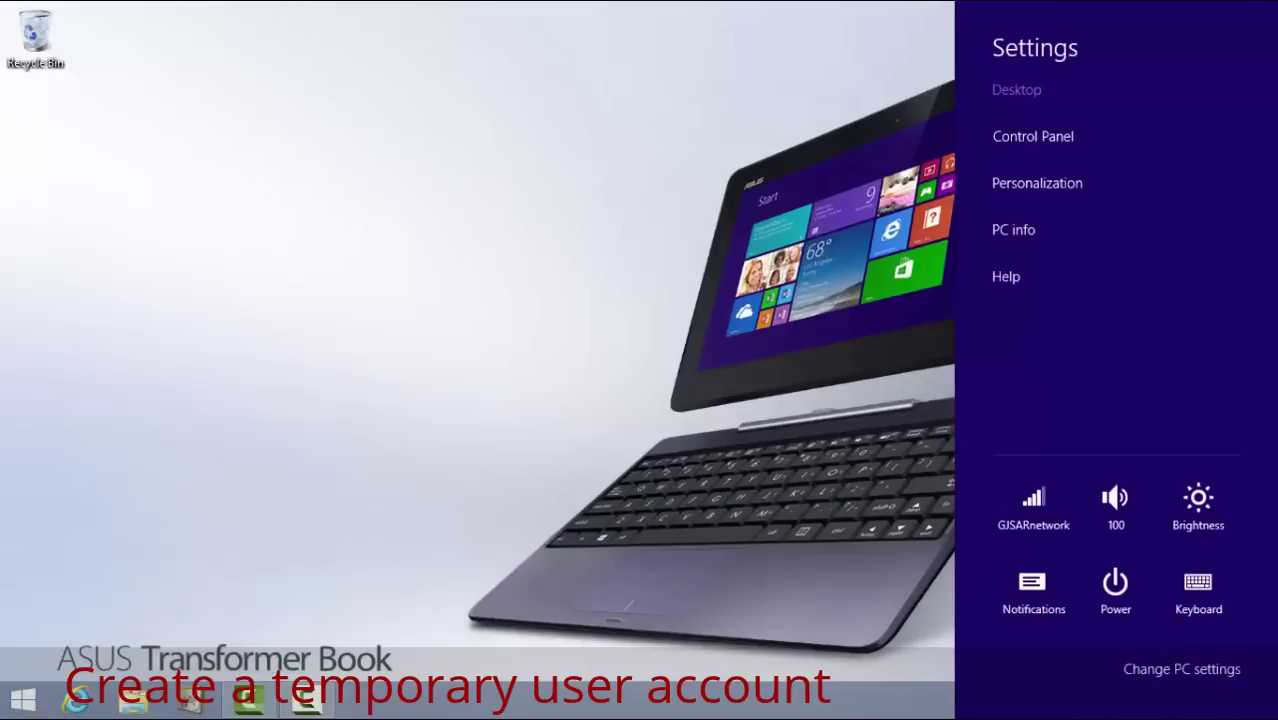
{"action": "left_click", "coordinate": [1205, 681]}
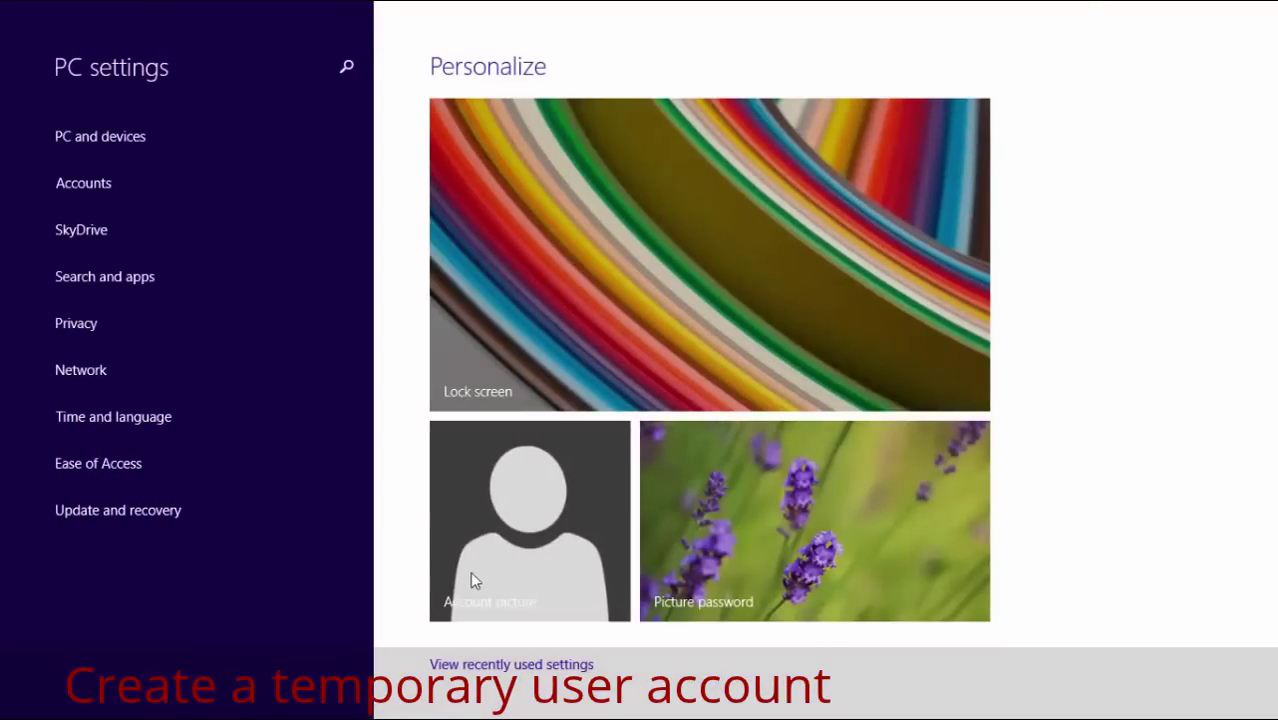
{"action": "left_click", "coordinate": [62, 183]}
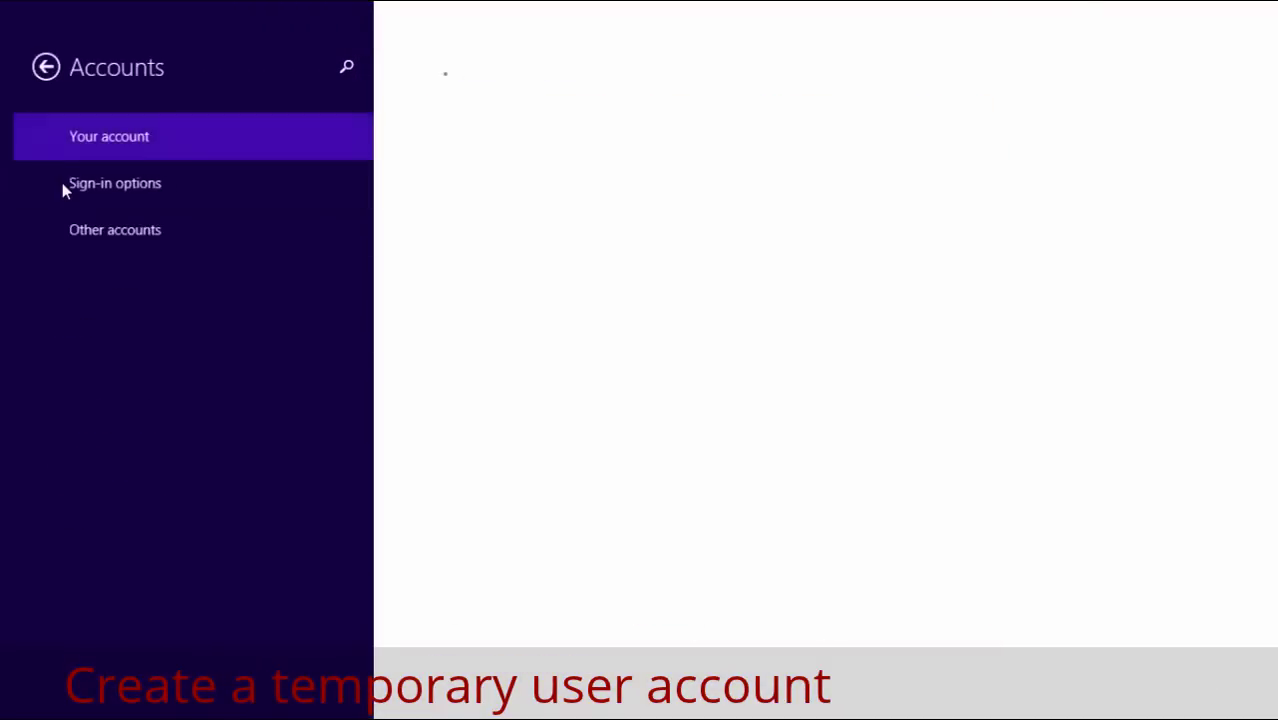
{"action": "left_click", "coordinate": [78, 241]}
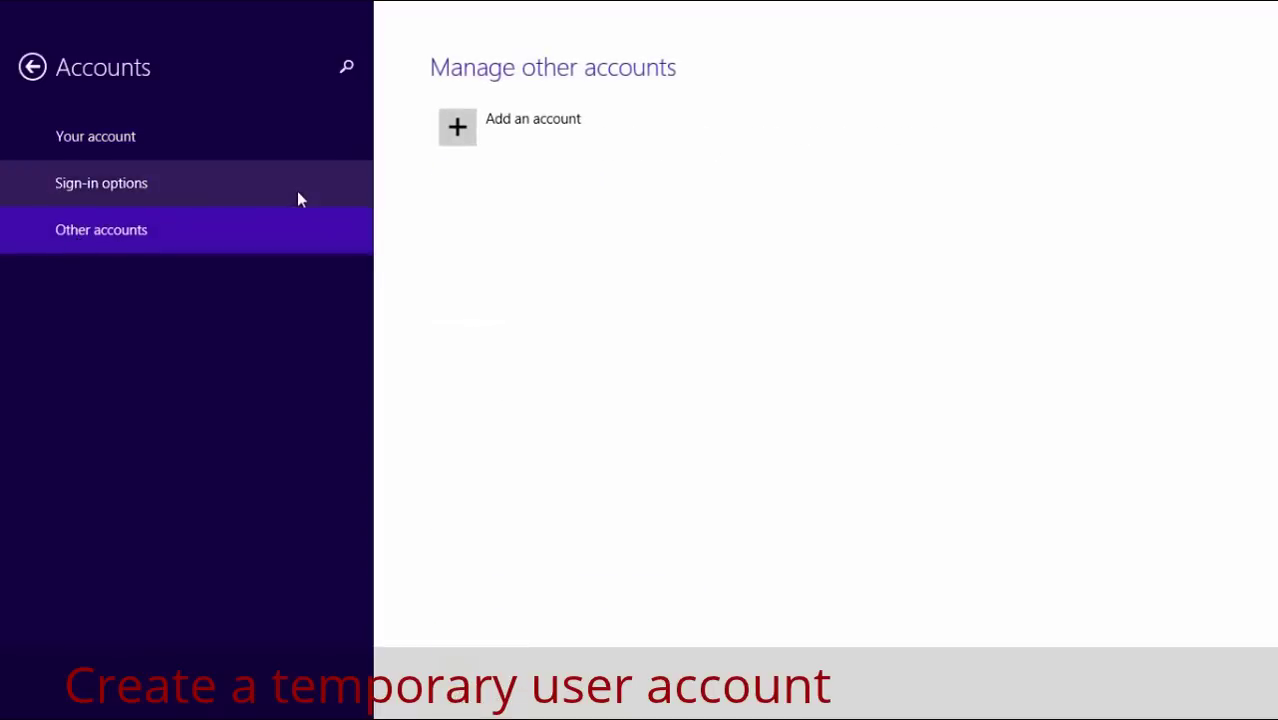
Add a local account named 'test' without a Microsoft account
{"action": "left_click", "coordinate": [484, 132]}
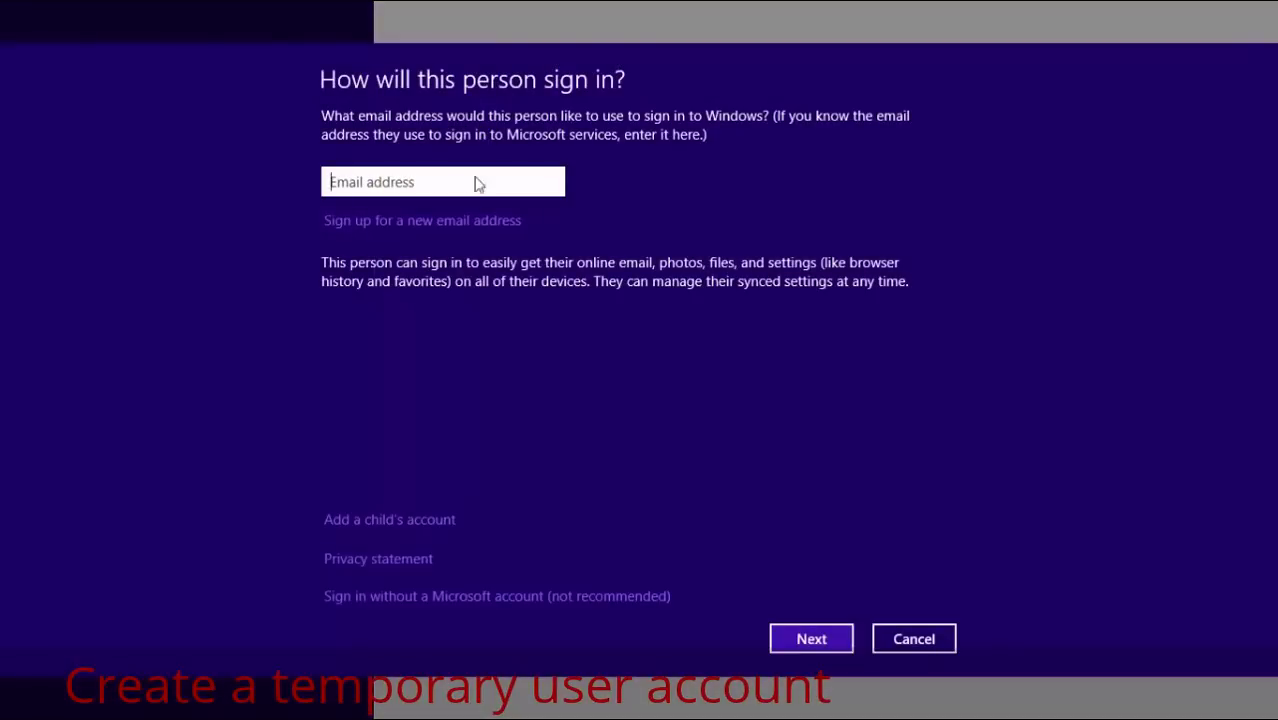
{"action": "left_click", "coordinate": [412, 606]}
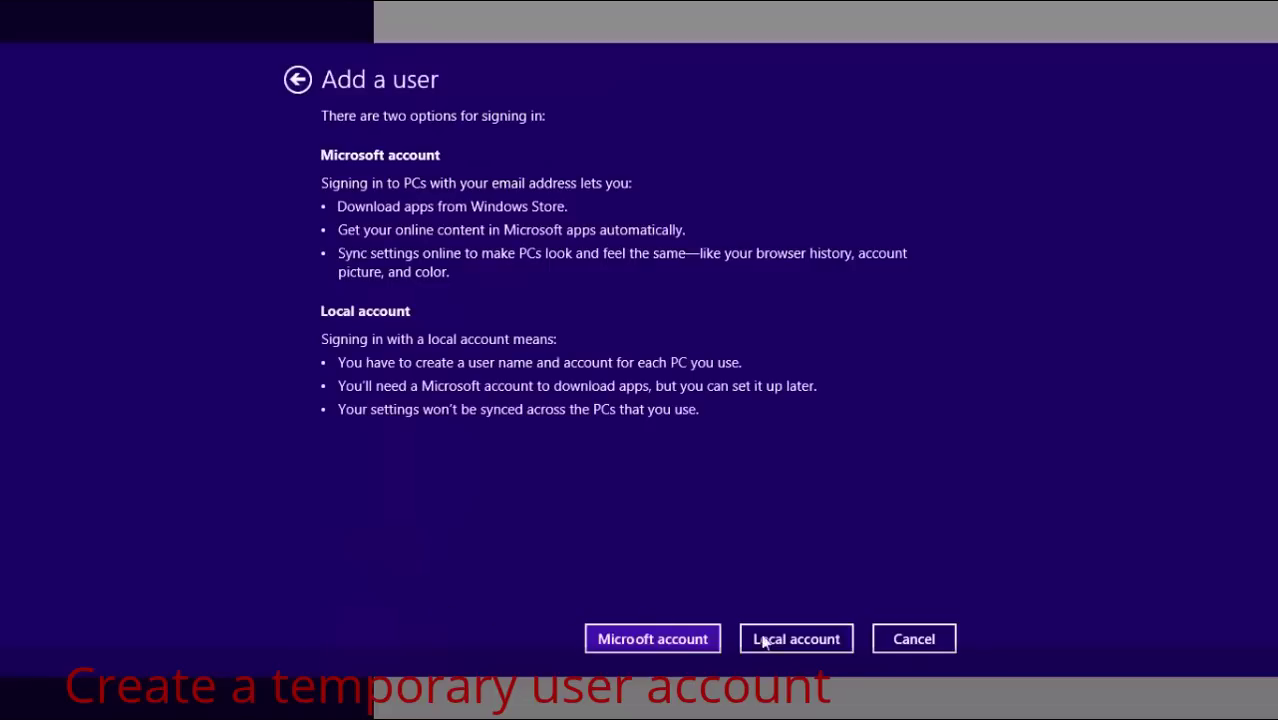
{"action": "left_click", "coordinate": [785, 638]}
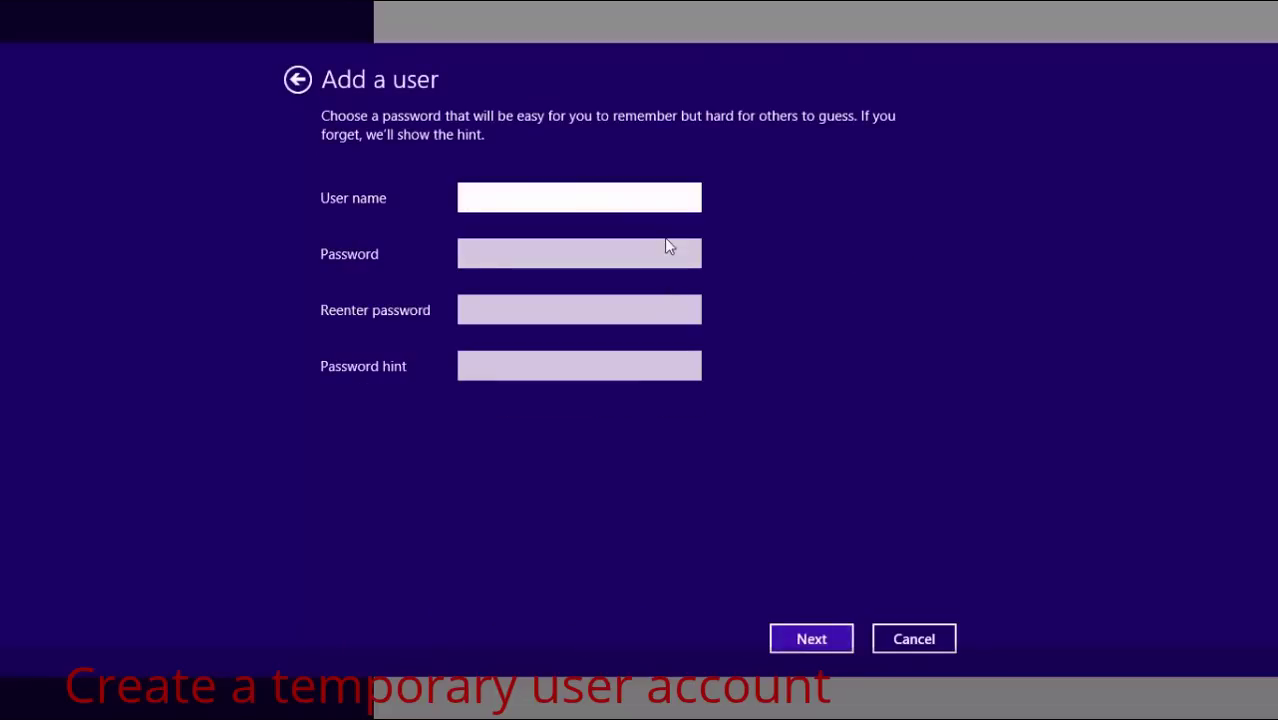
{"action": "type", "text": "test"}
{"action": "left_click", "coordinate": [812, 642]}
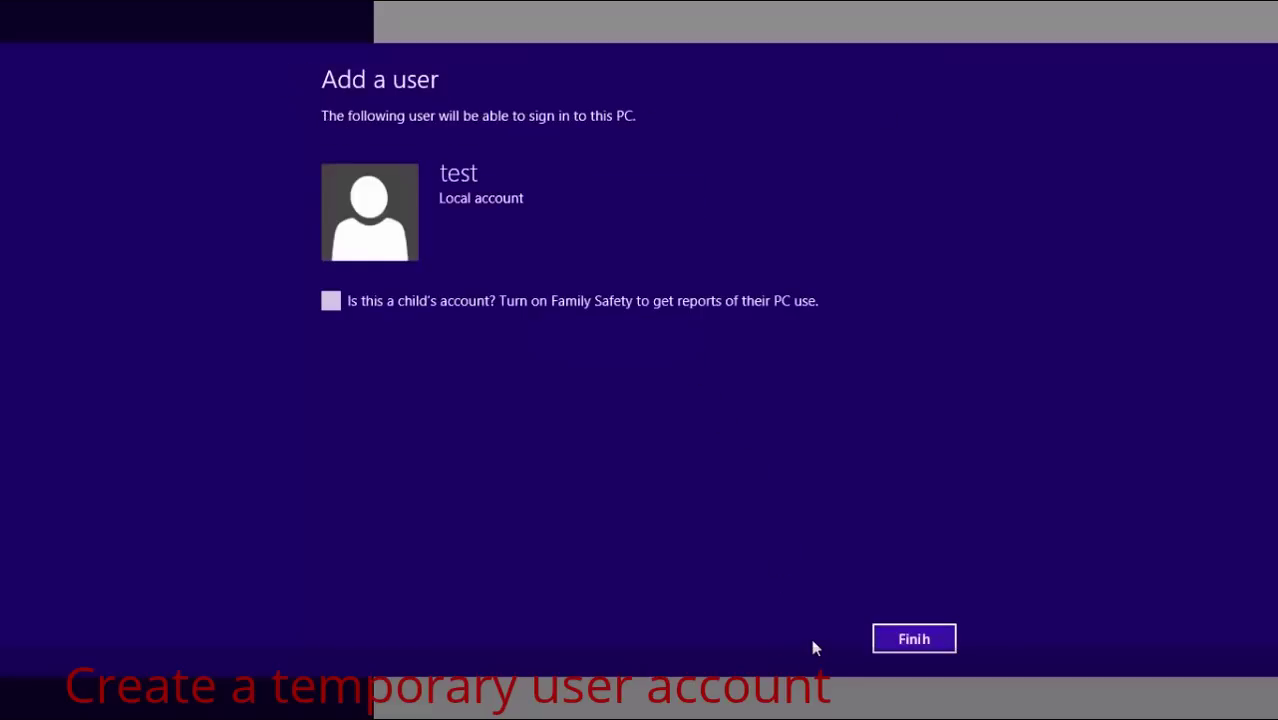
{"action": "left_click", "coordinate": [948, 642]}
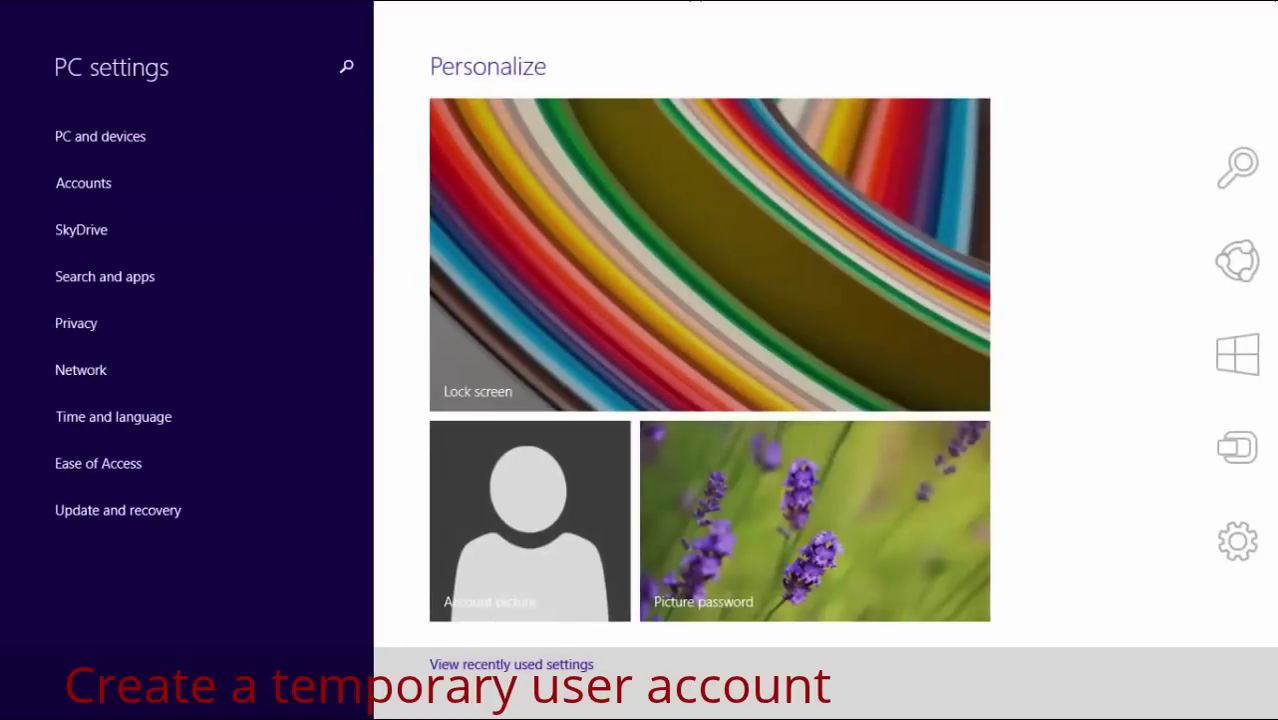
Return to the Start screen and open the user tile menu to switch to the test account
{"action": "left_click", "coordinate": [1245, 354]}
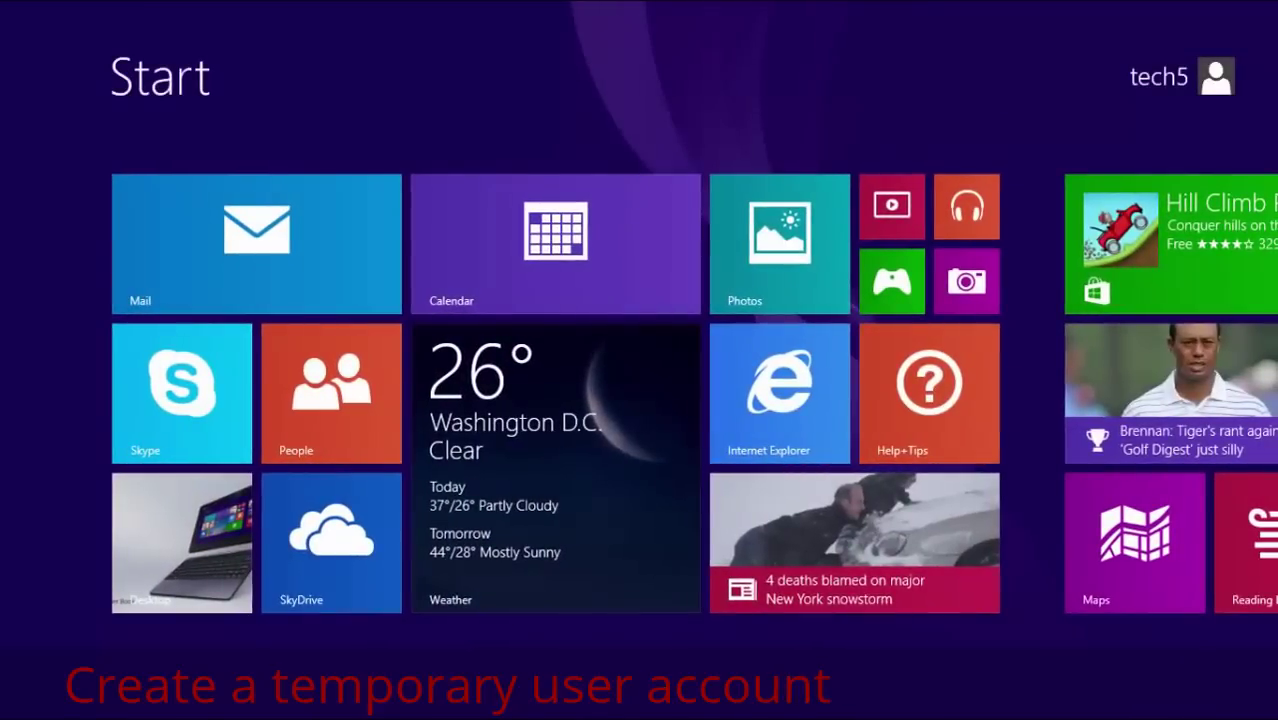
{"action": "left_click", "coordinate": [1216, 77]}
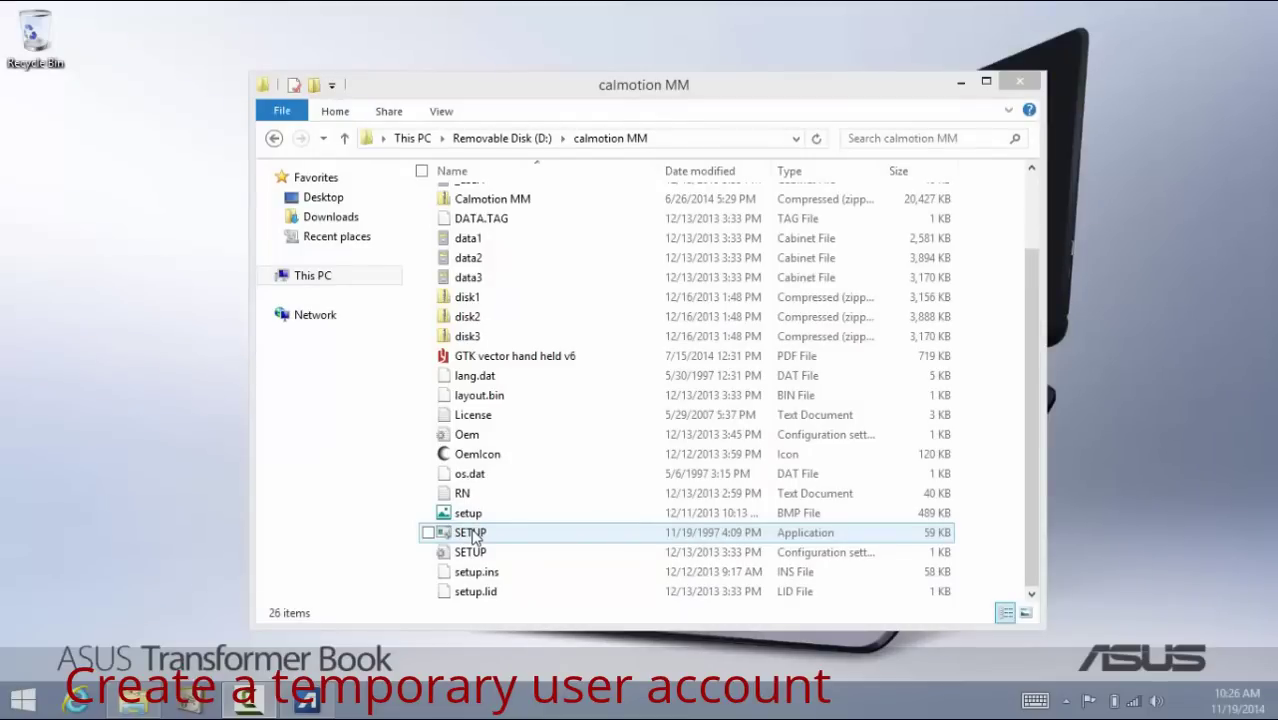
Run the SETUP application from the calmotion MM folder to start the MotionMaestro installer
{"action": "left_click", "coordinate": [474, 537]}
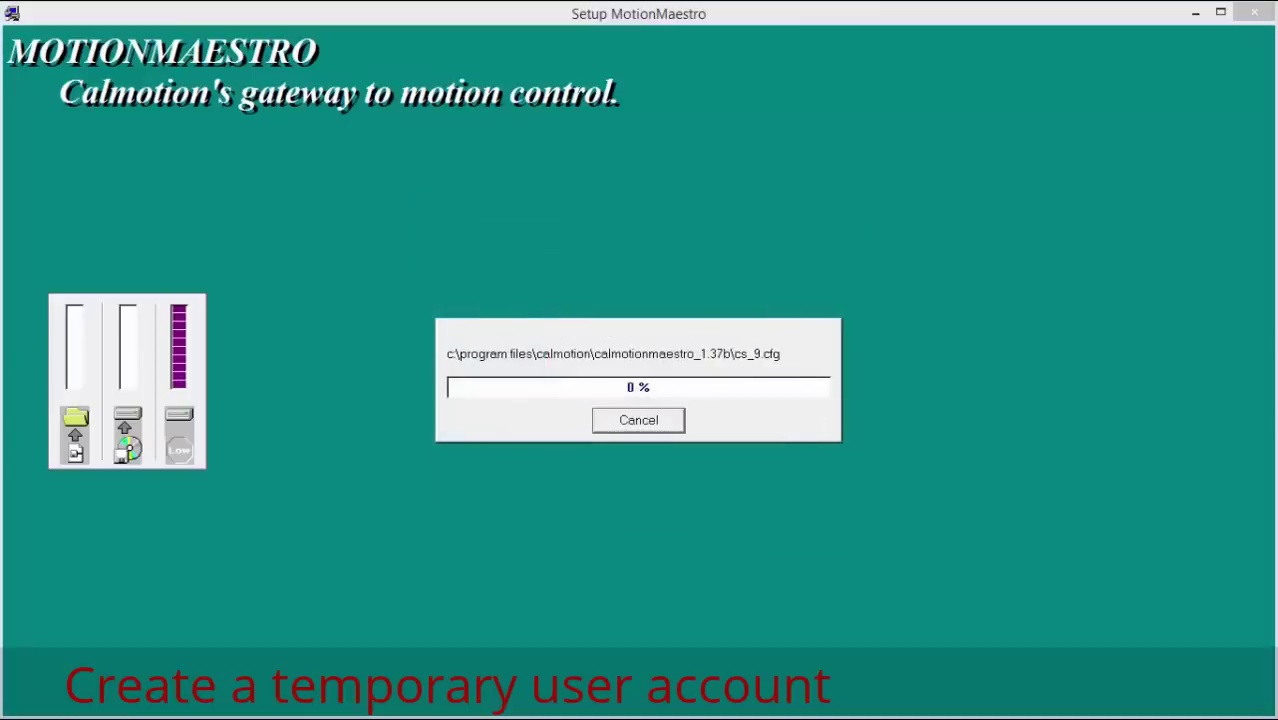
Choose Resume at the Exit Setup prompt so MotionMaestro Setup keeps copying files
{"action": "key", "text": "Escape"}
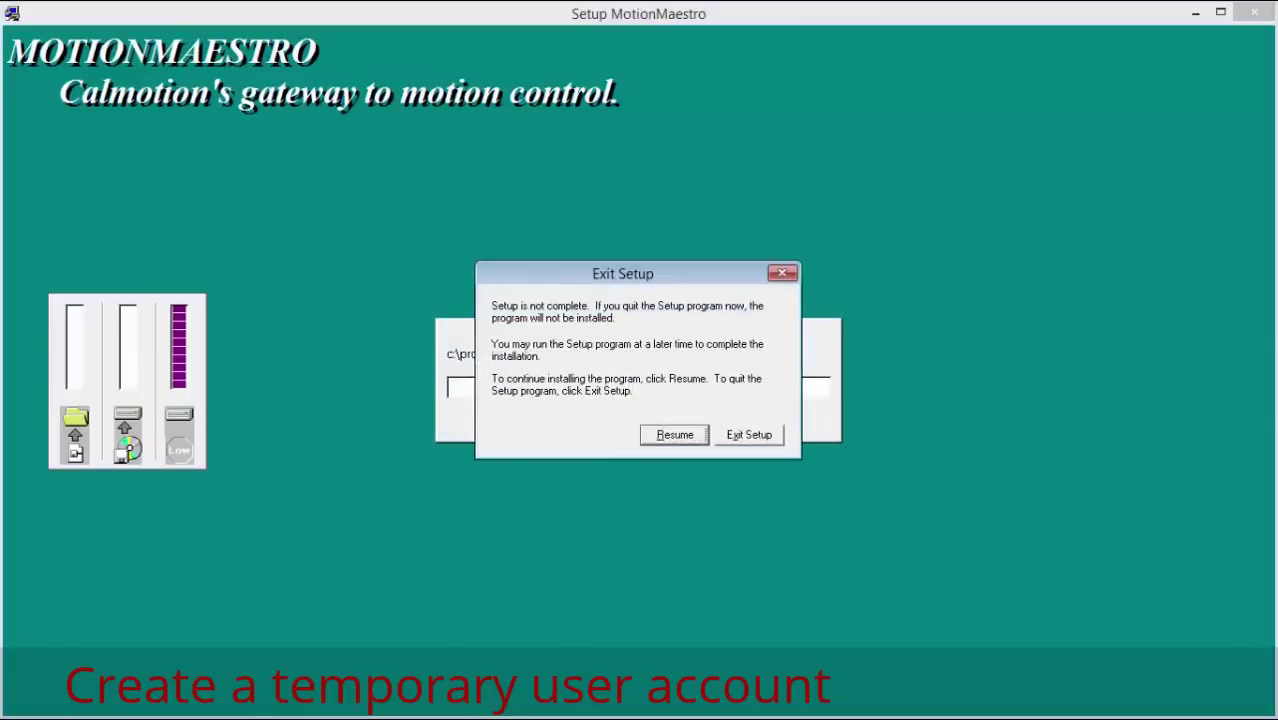
{"action": "key", "text": "Return"}
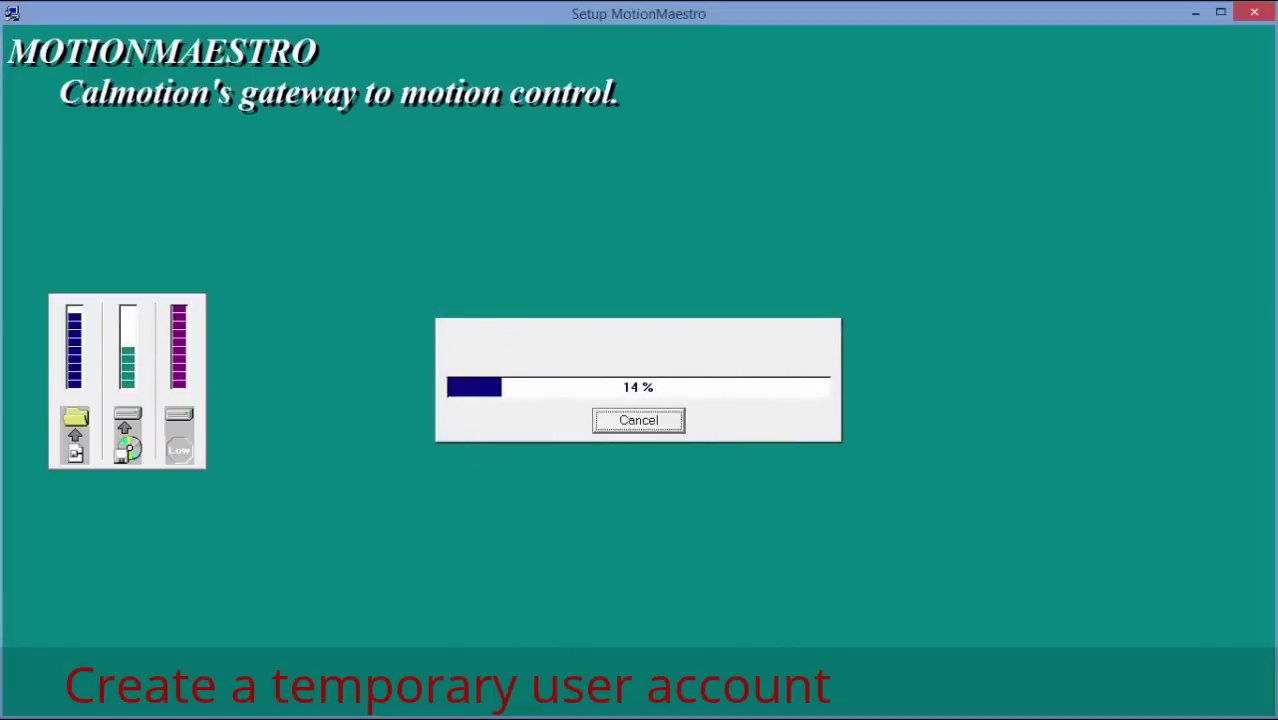